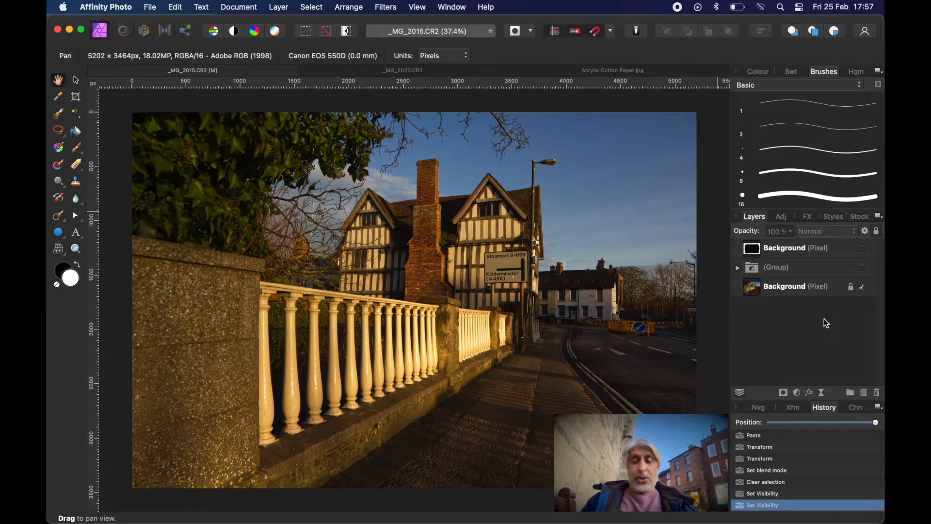
Review the finished example by expanding the adjustment group and showing the border layer above it.
click(803, 266)
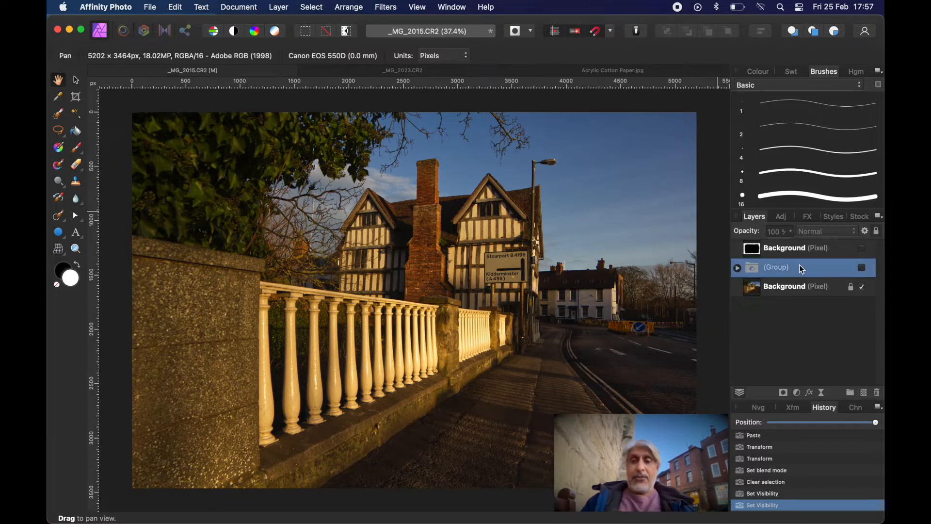
click(737, 269)
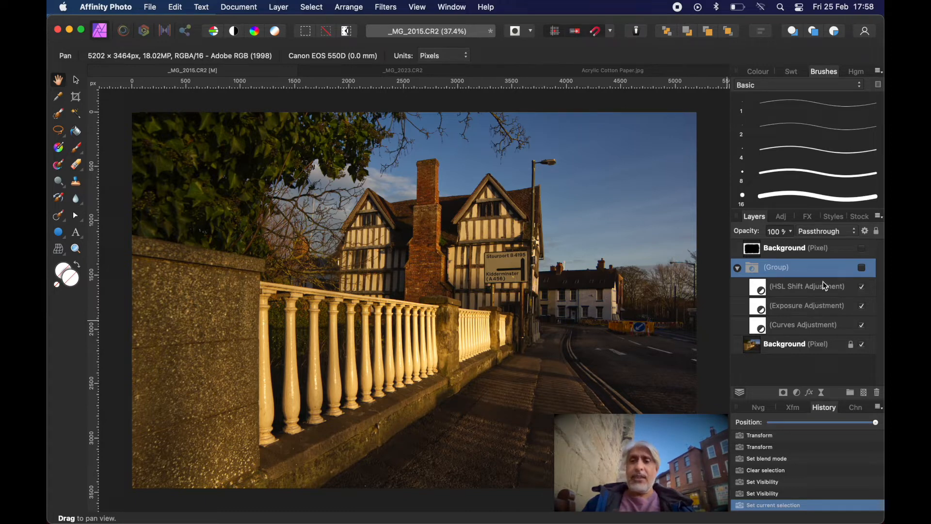
click(862, 249)
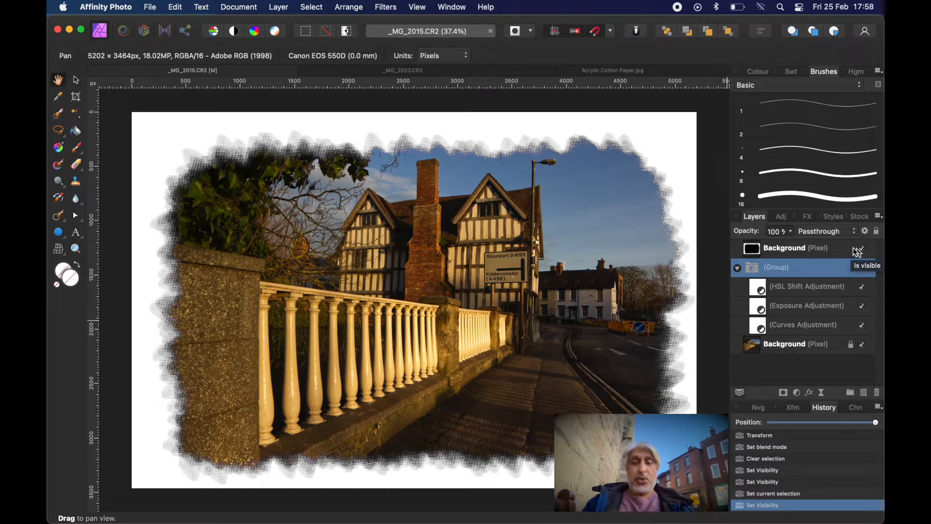
click(862, 268)
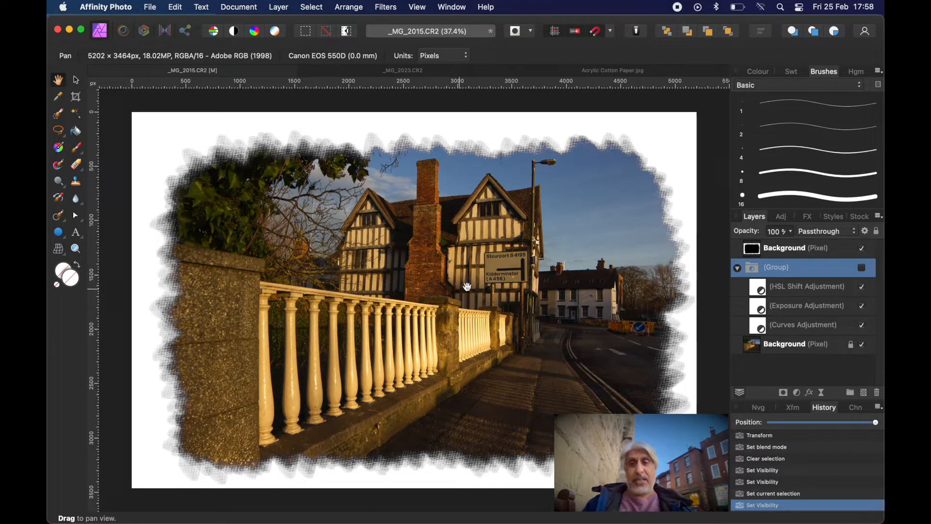
click(803, 250)
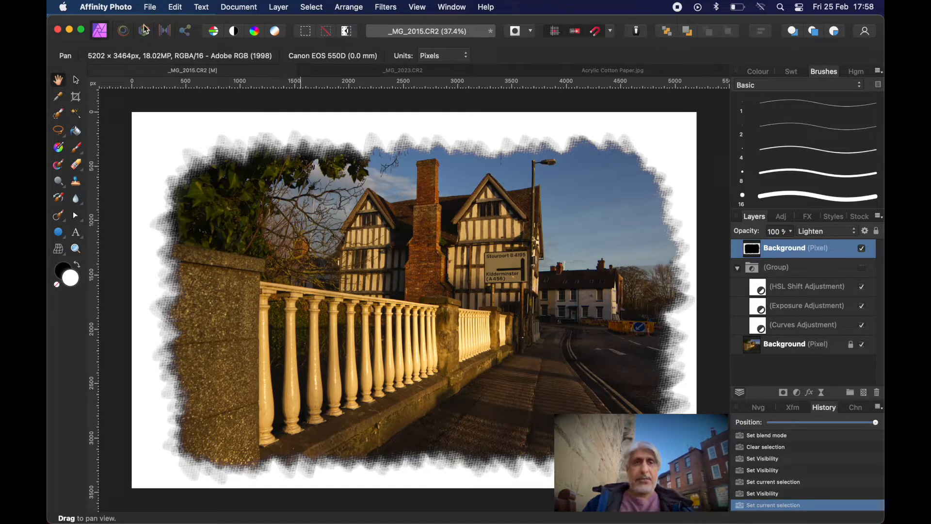
Close the edited _MG_2015.CR2 without saving and reopen the original raw file from the Bewdley folder in Pictures.
click(95, 71)
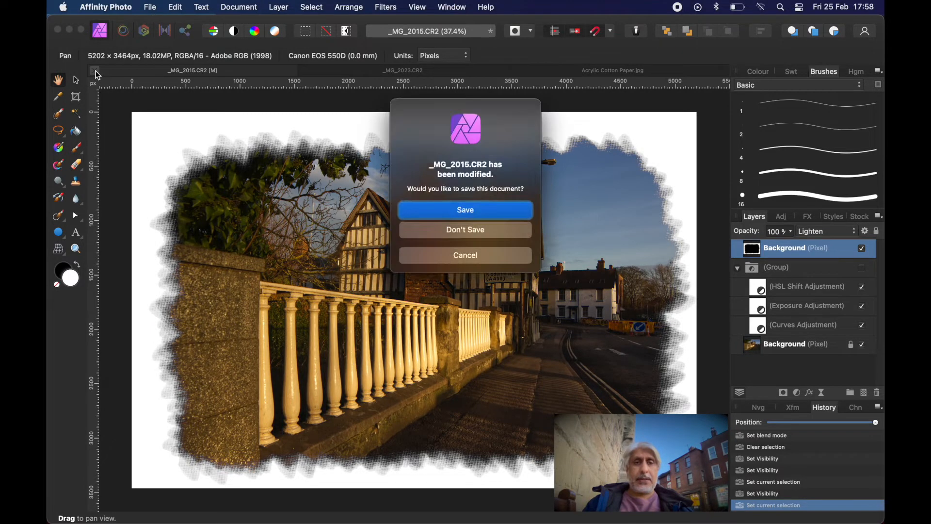
click(465, 231)
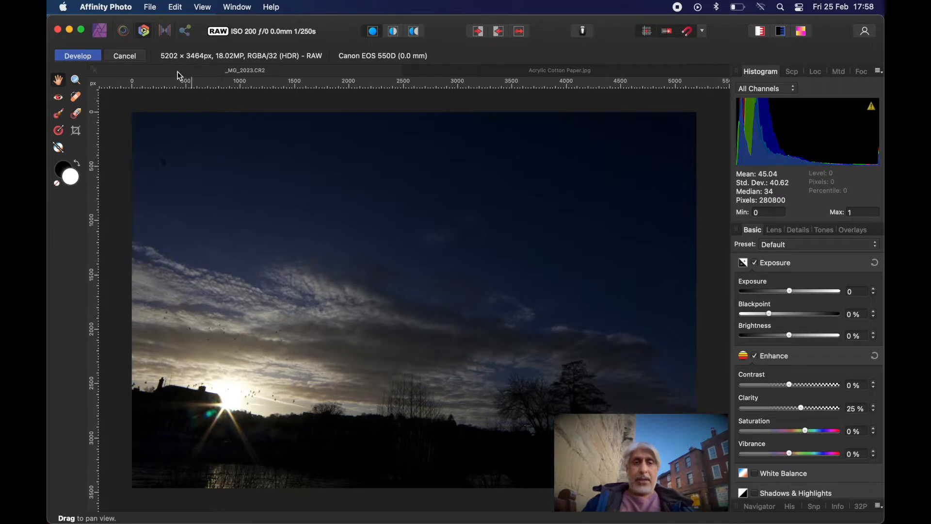
click(150, 9)
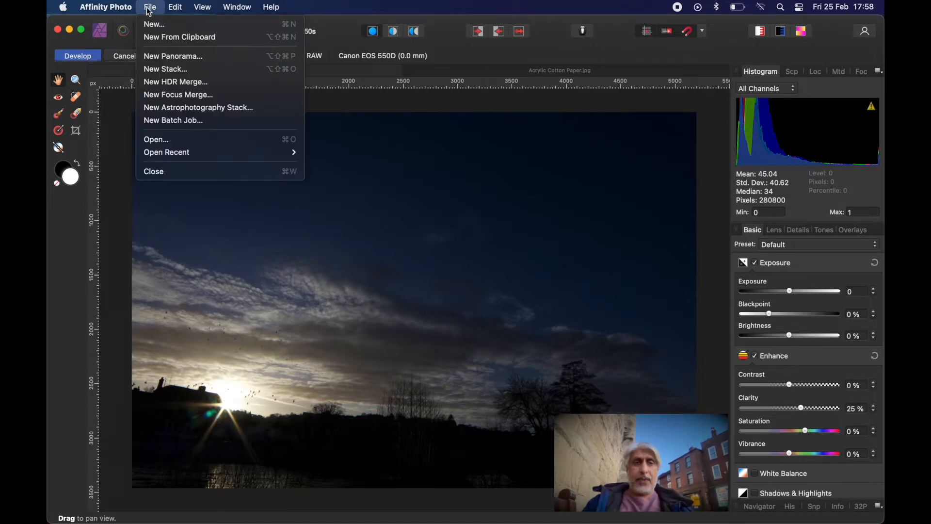
click(188, 140)
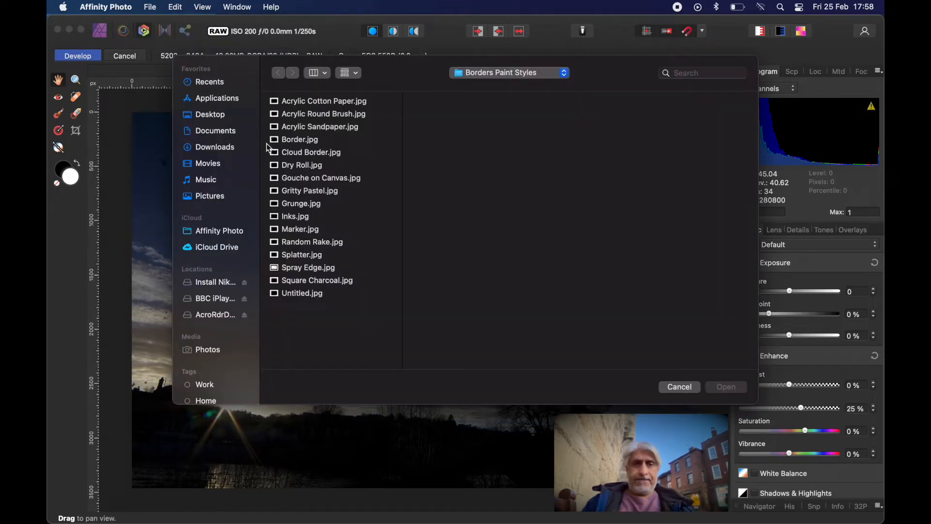
click(206, 196)
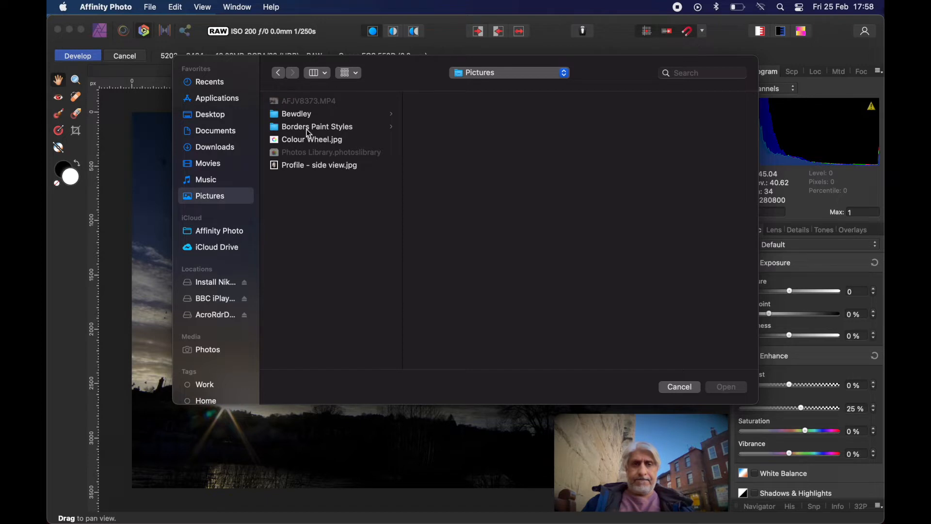
click(293, 117)
scroll(456, 264, down, 2)
scroll(456, 263, down, 2)
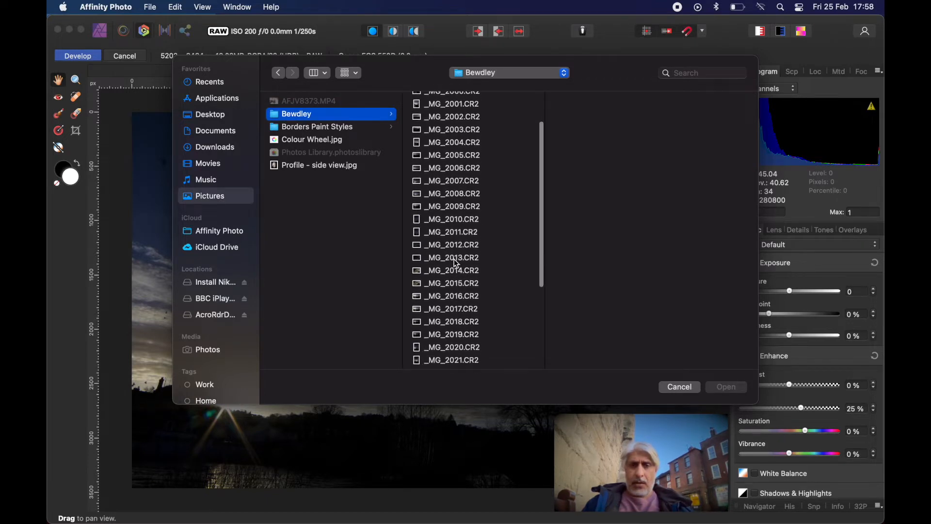
click(456, 284)
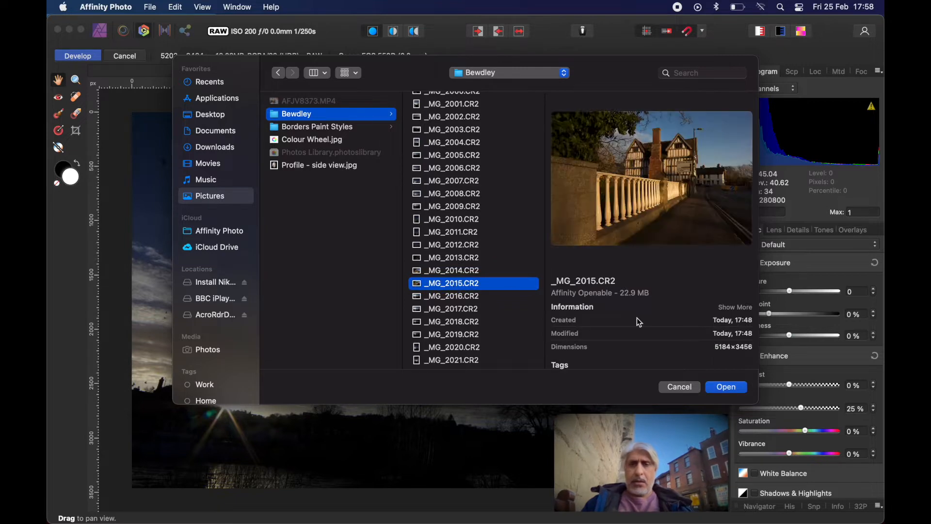
click(722, 387)
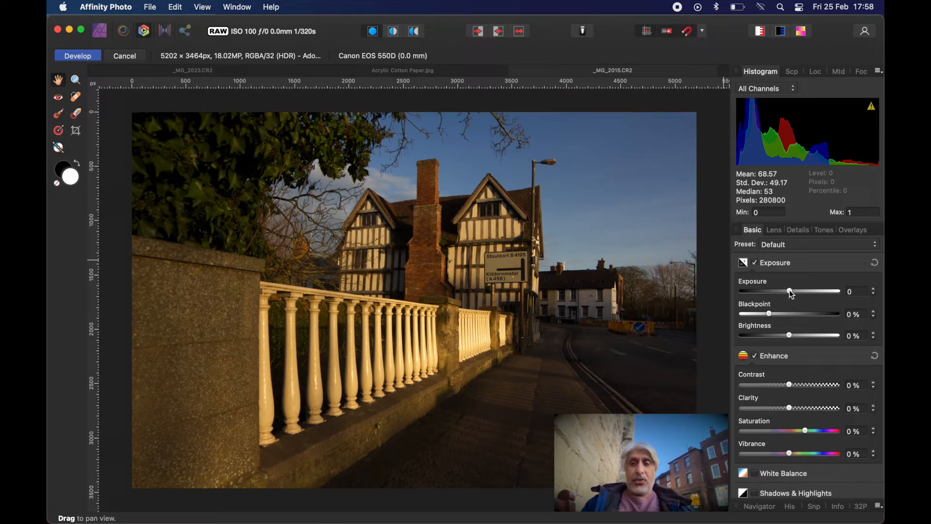
Set the raw photo's exposure to about -0.06, brightness to 2% and blackpoint to 4%.
mouse_move(792, 294)
mouse_down()
mouse_move(808, 292)
mouse_move(791, 297)
mouse_up()
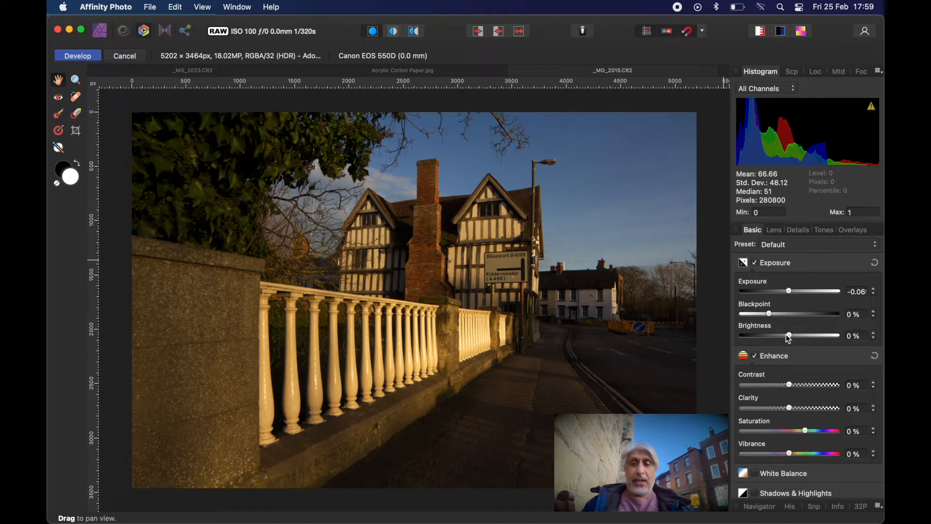
drag(791, 339, 796, 337)
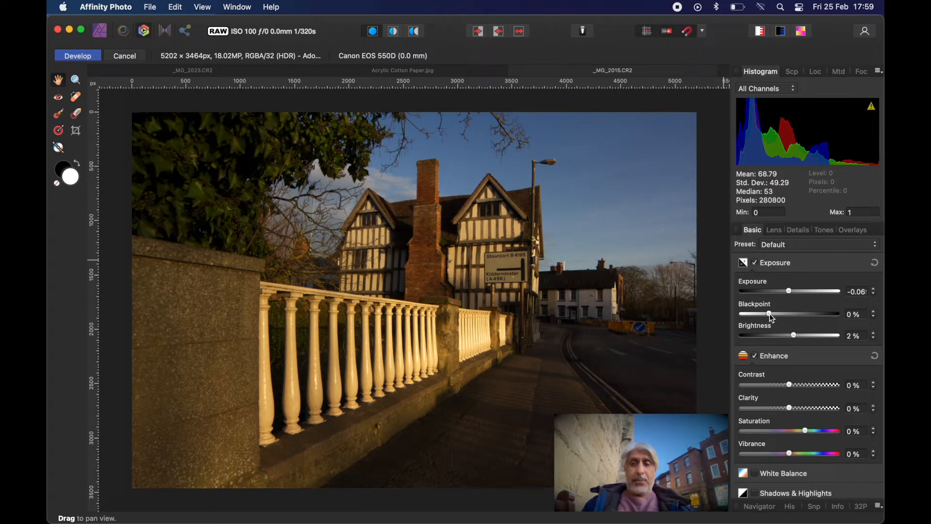
drag(773, 318, 782, 315)
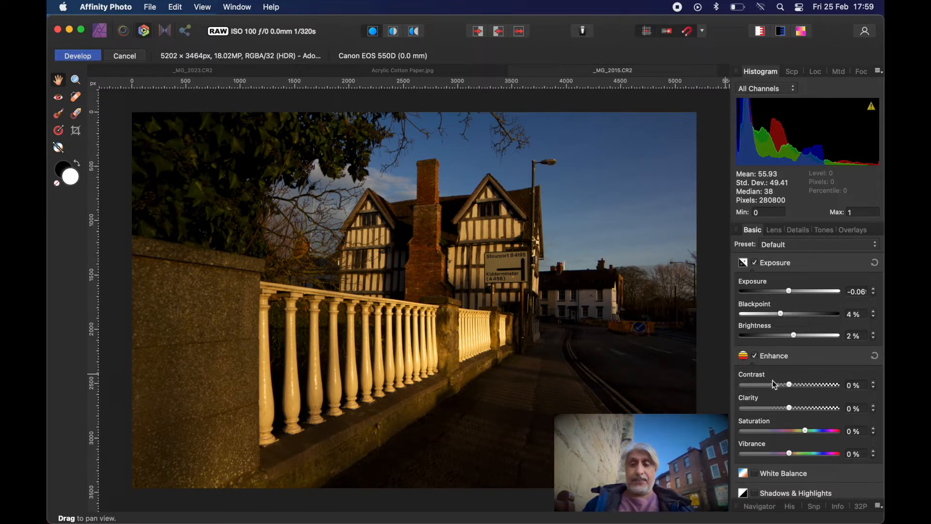
Enhance the raw photo with contrast 5%, clarity 31% and saturation 10%.
mouse_move(790, 385)
mouse_down()
mouse_move(801, 386)
mouse_move(778, 387)
mouse_move(795, 387)
mouse_up()
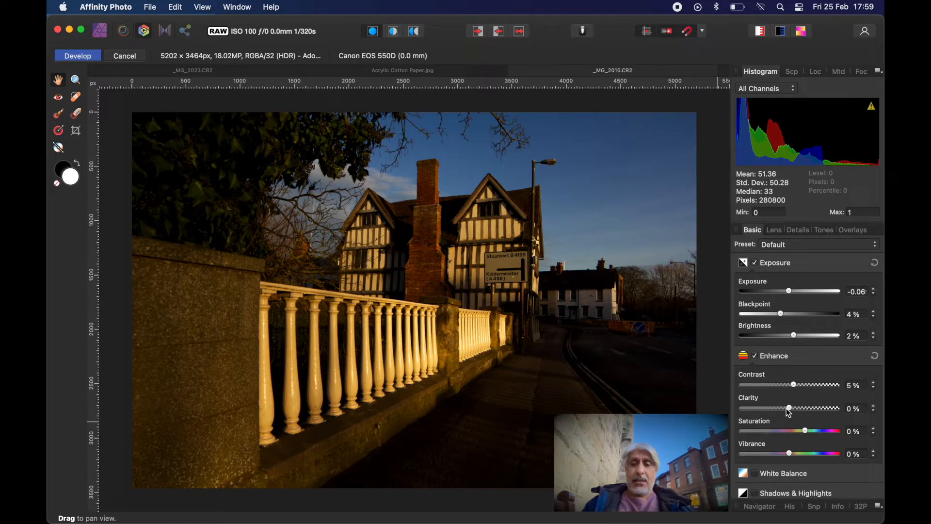
drag(787, 409, 803, 409)
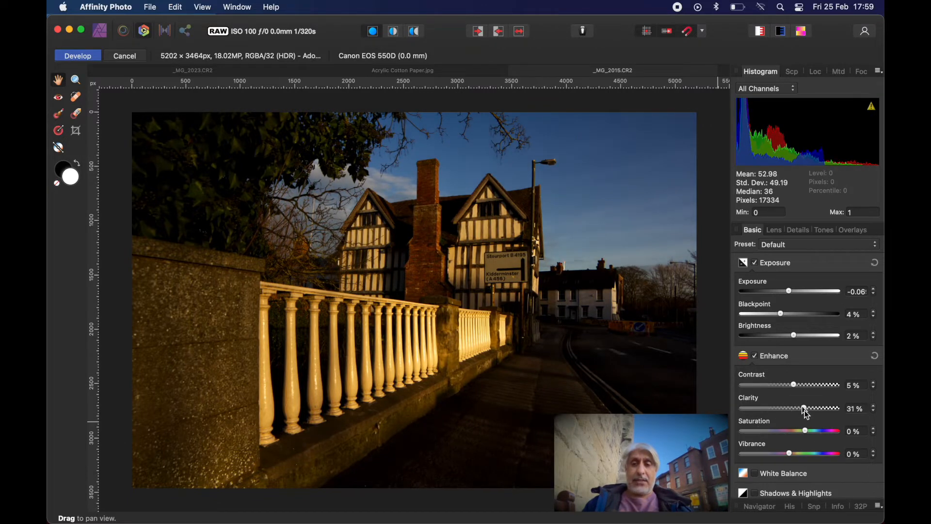
drag(807, 434, 813, 435)
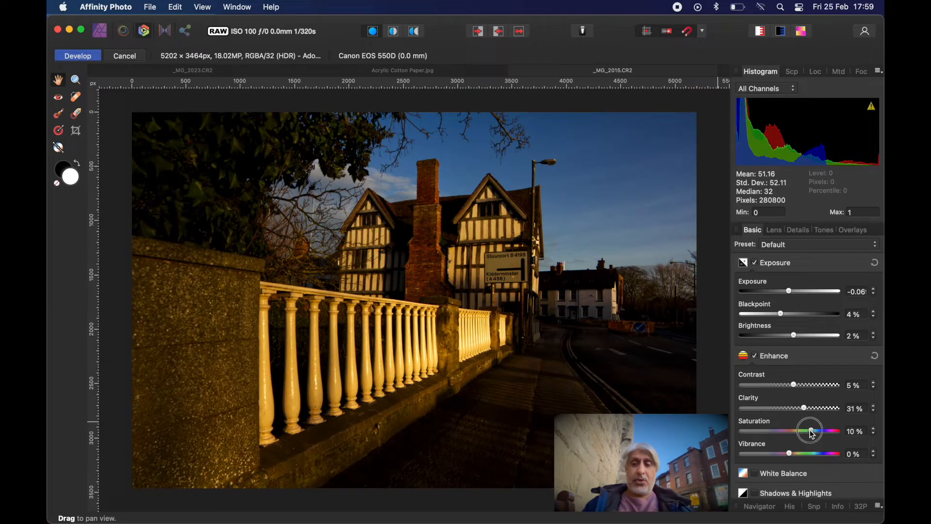
Enable Shadows & Highlights and set shadows to -73% and highlights to -1%.
scroll(786, 424, down, 2)
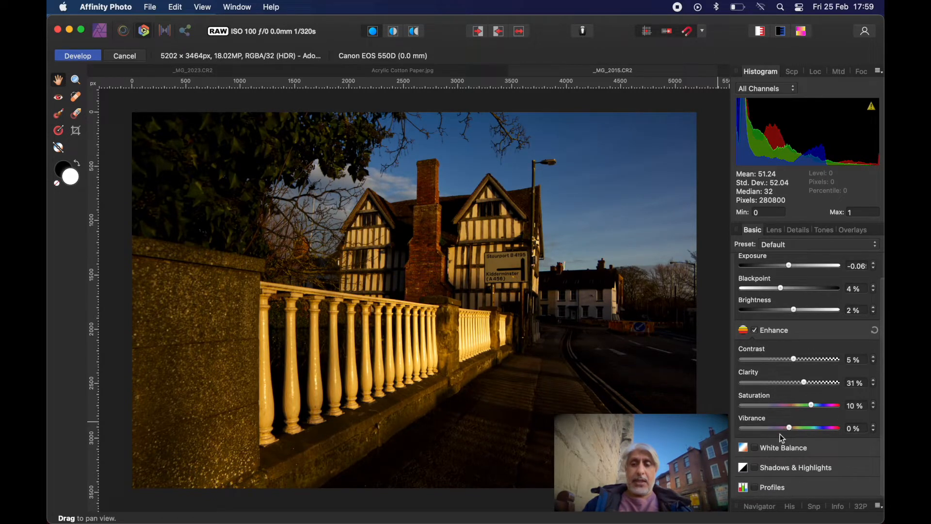
click(757, 469)
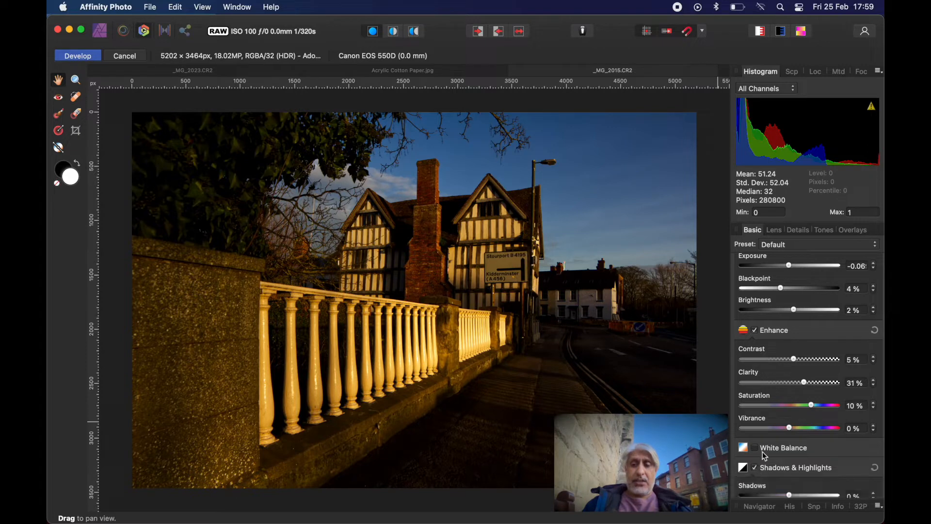
scroll(766, 453, down, 3)
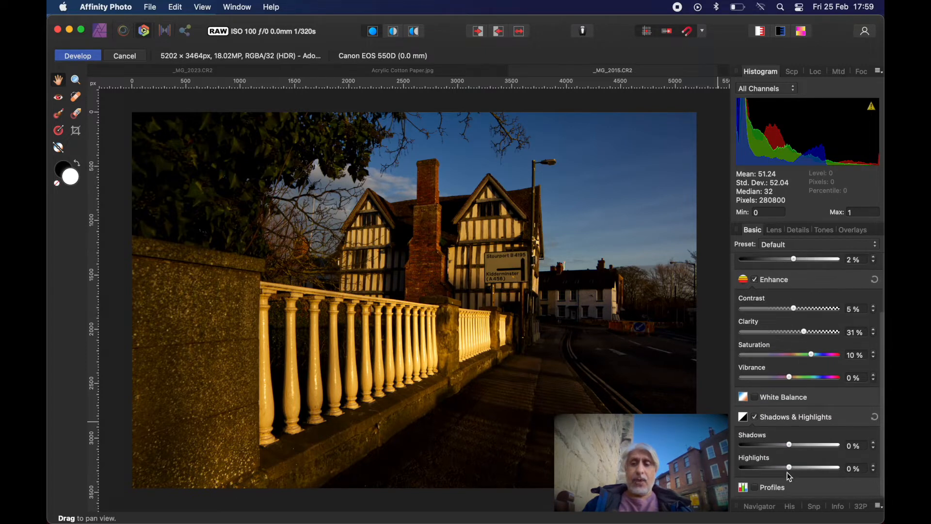
mouse_move(789, 446)
mouse_down()
mouse_move(804, 450)
mouse_move(769, 453)
mouse_move(805, 449)
mouse_move(796, 449)
mouse_up()
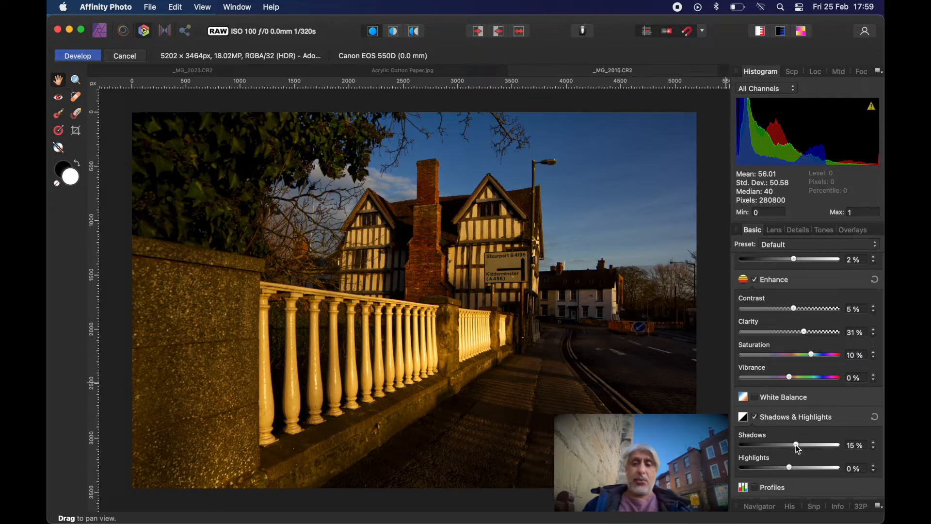
drag(800, 449, 756, 455)
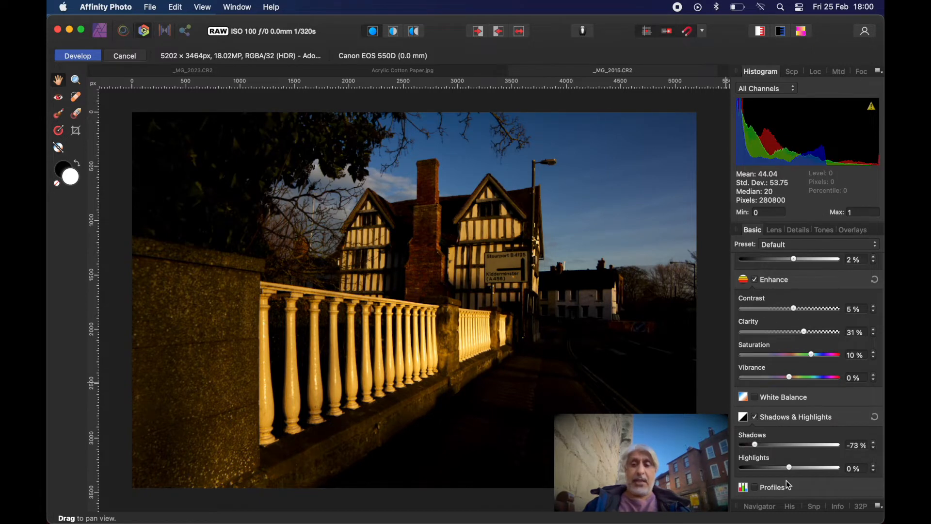
drag(793, 472, 792, 468)
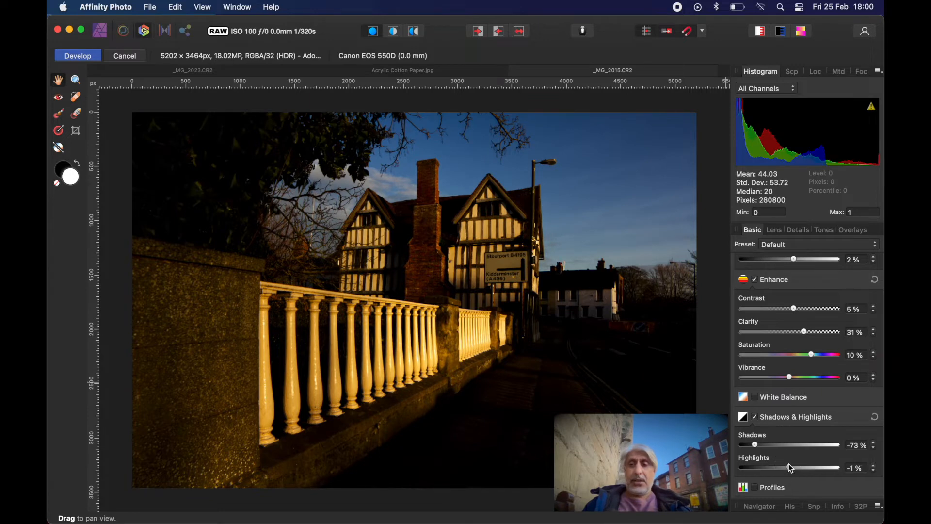
Enable Detail Refinement with radius 13% and amount 33%, and develop the raw photo.
click(799, 230)
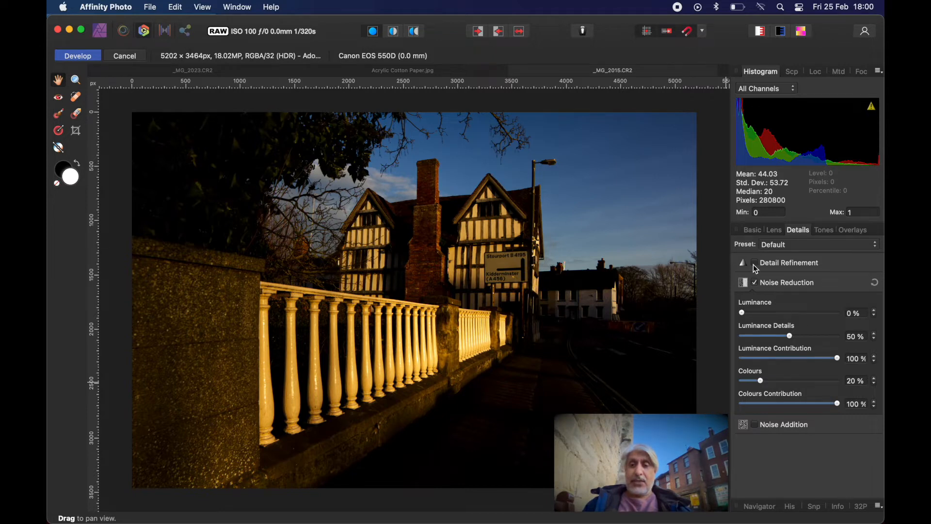
click(755, 264)
drag(743, 291, 774, 316)
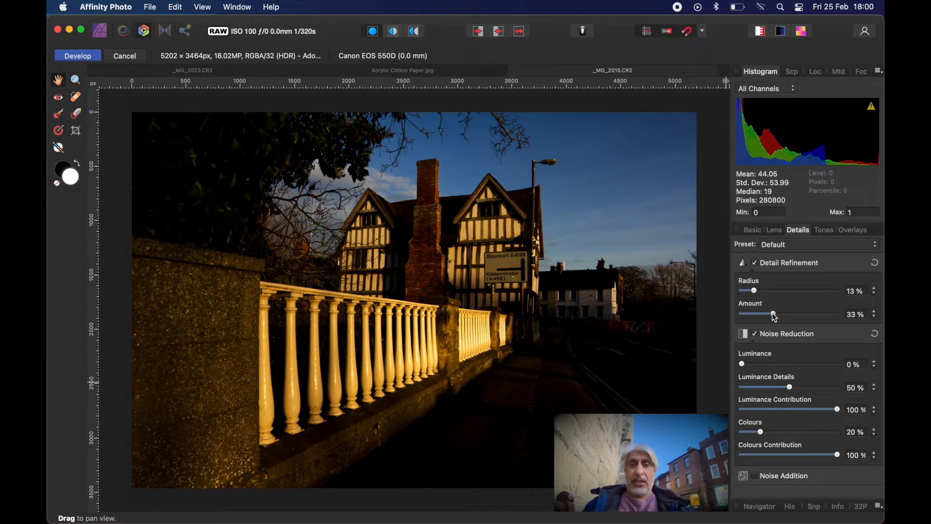
click(77, 56)
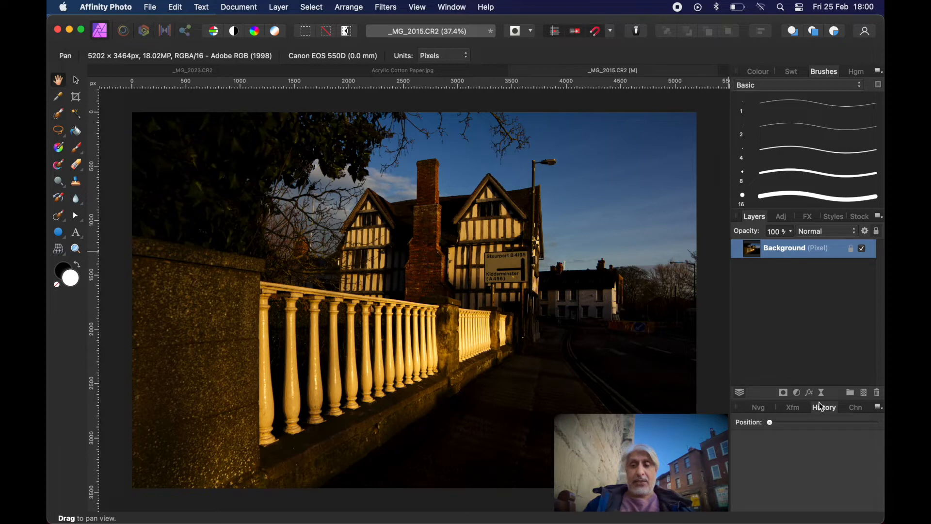
Add a Curves adjustment with an S-shaped master curve, raising the highlights to about 0.83 at 0.71 and holding the shadows near 0.19 at 0.21.
click(797, 393)
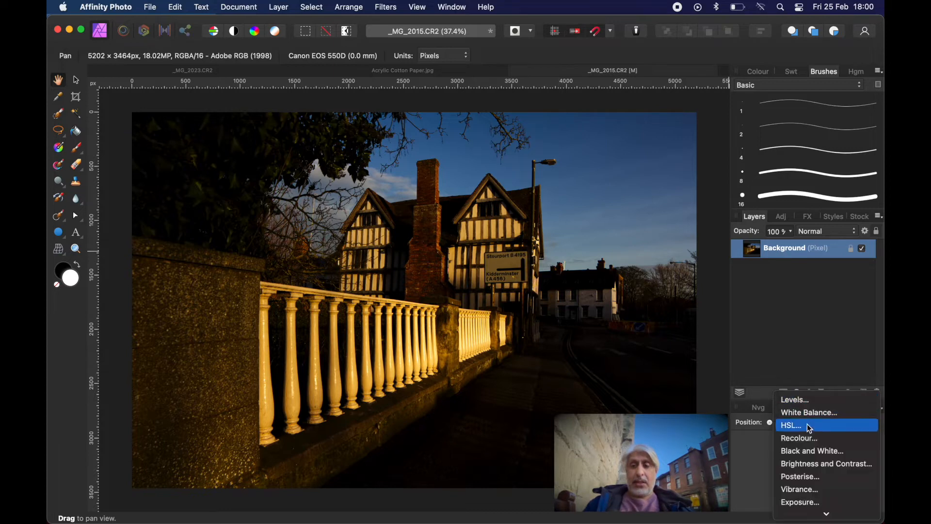
scroll(810, 468, down, 3)
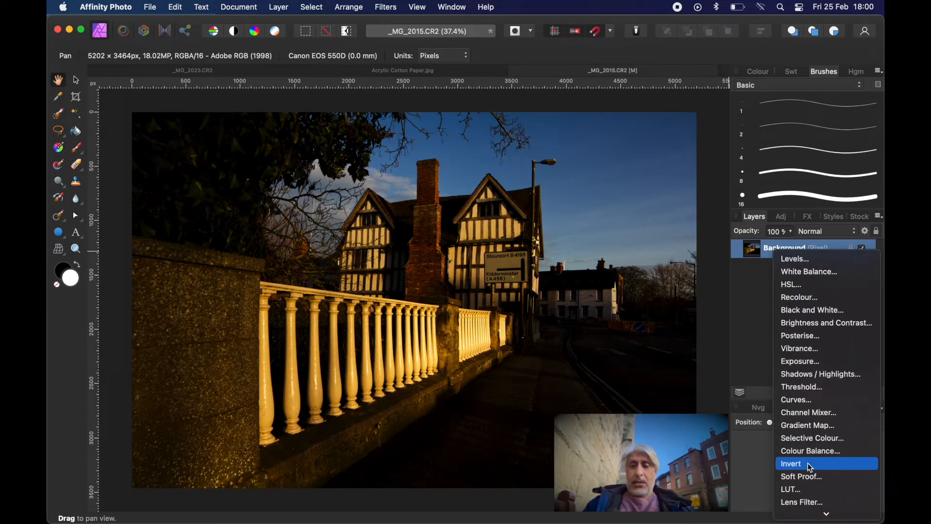
click(795, 400)
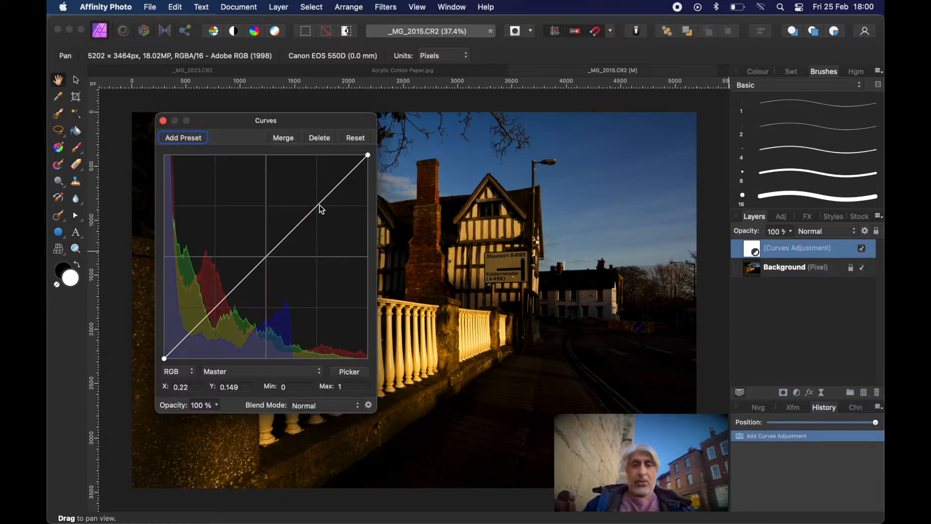
drag(320, 206, 309, 190)
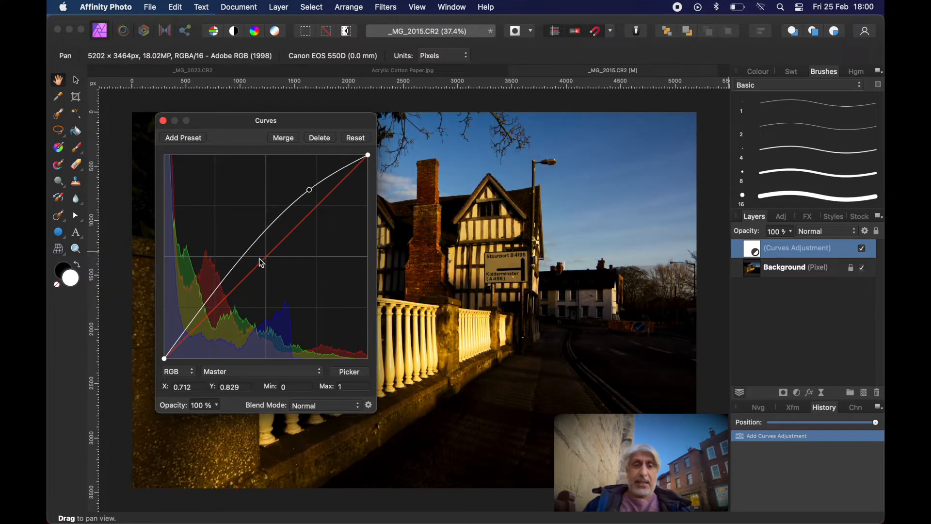
drag(202, 317, 208, 324)
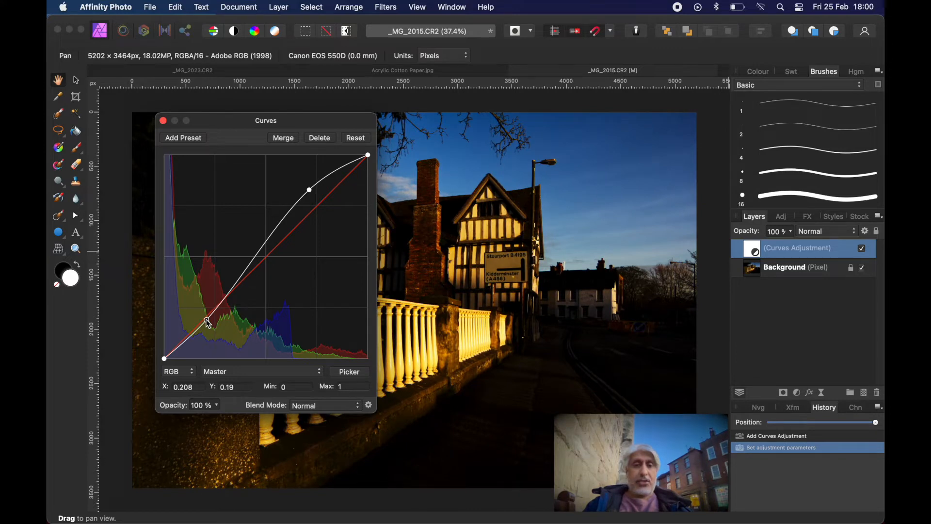
click(163, 121)
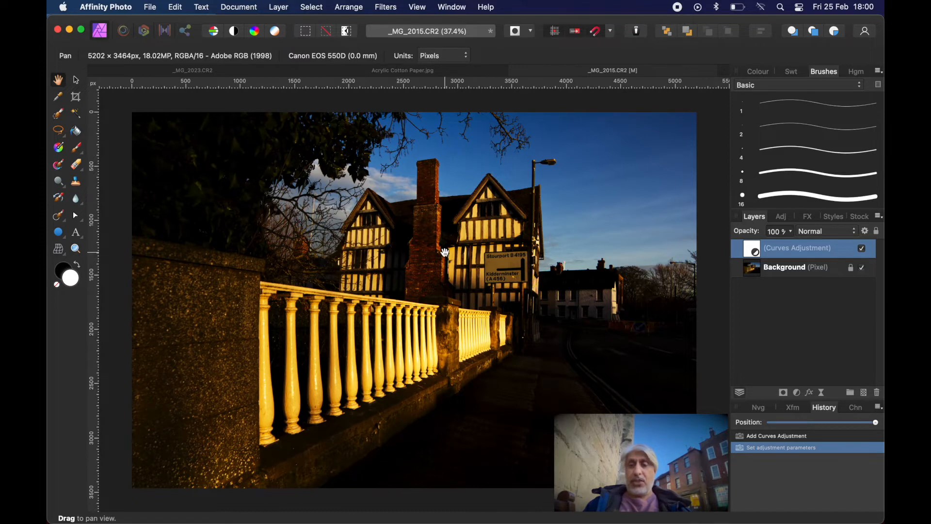
Add an HSL adjustment and retune its yellow range by sampling the sunlit cream wall of the timber-framed house.
click(797, 393)
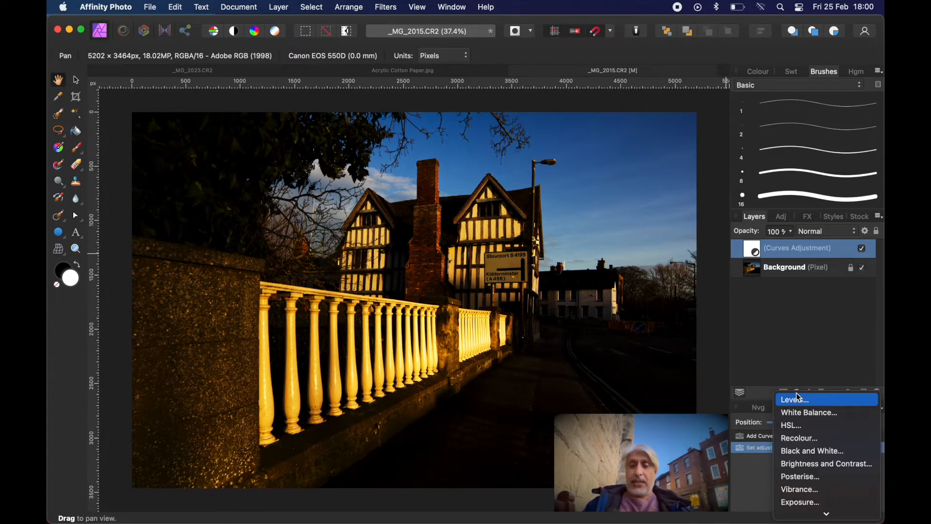
click(816, 426)
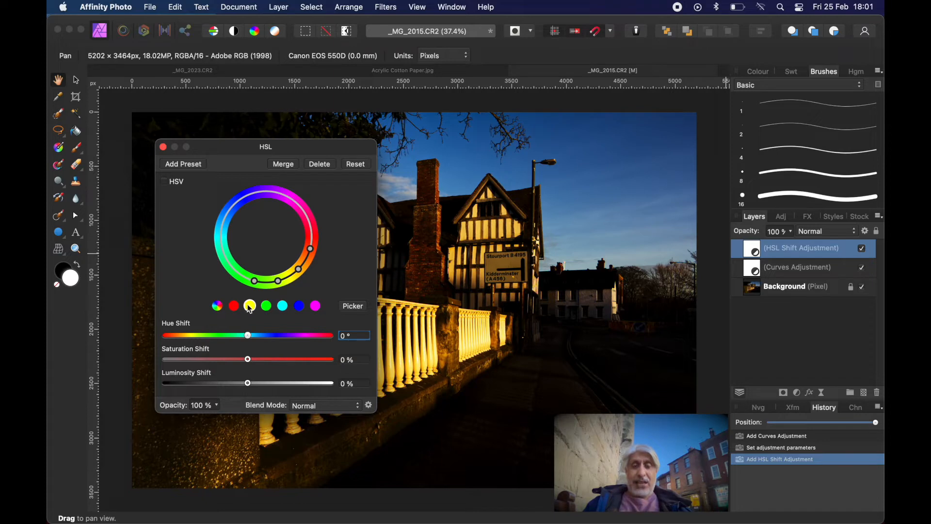
click(217, 307)
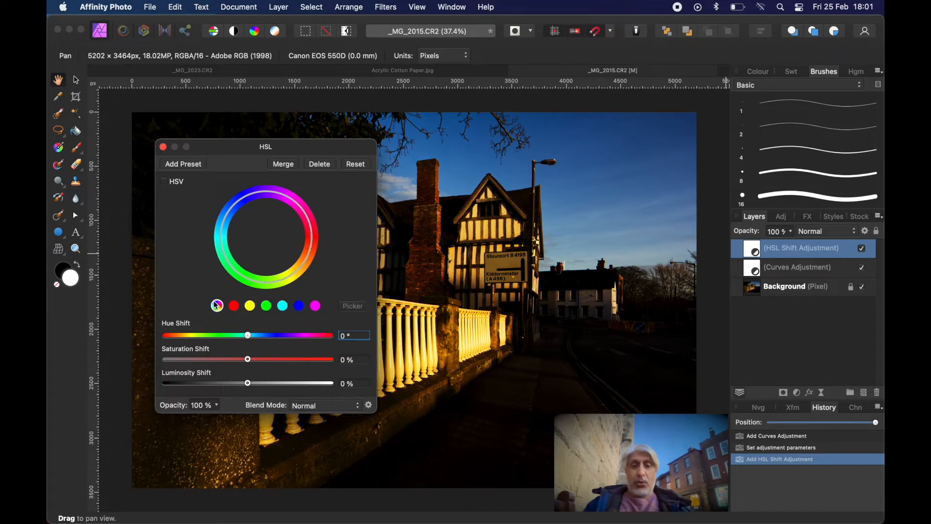
click(248, 307)
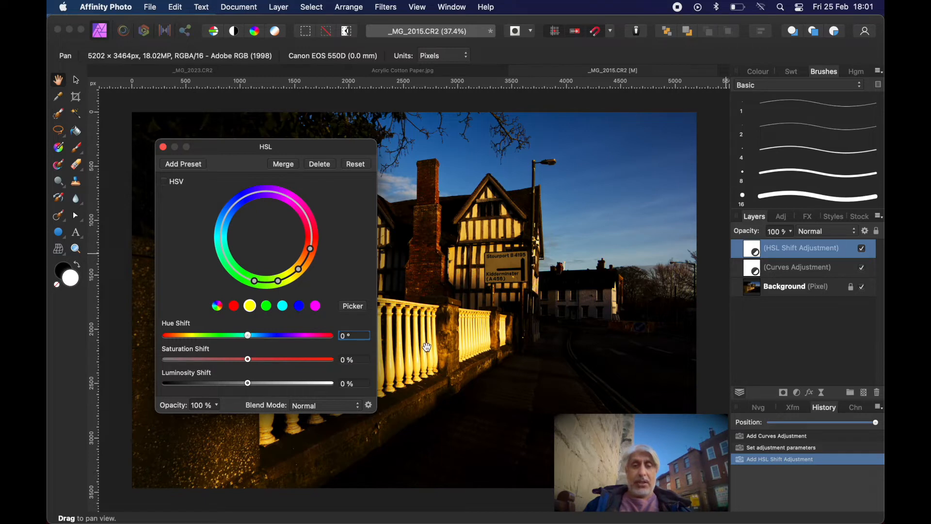
click(353, 307)
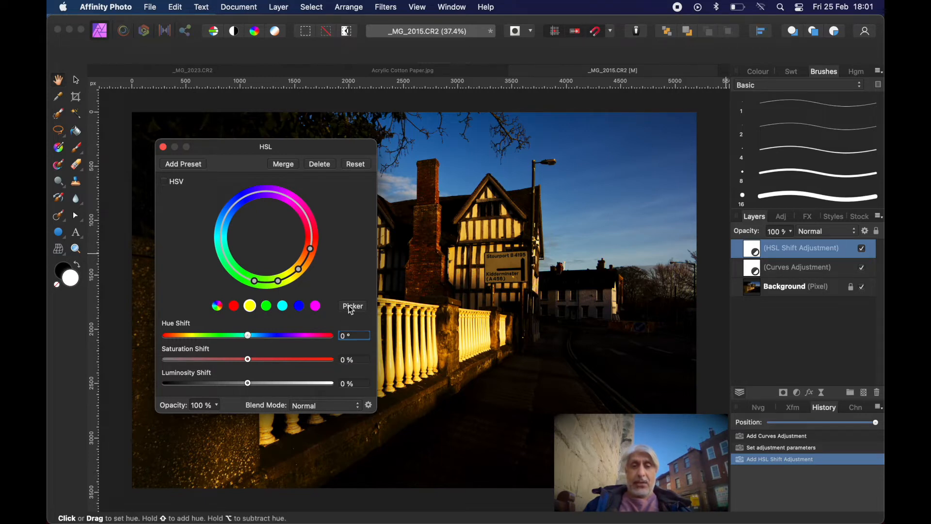
click(478, 229)
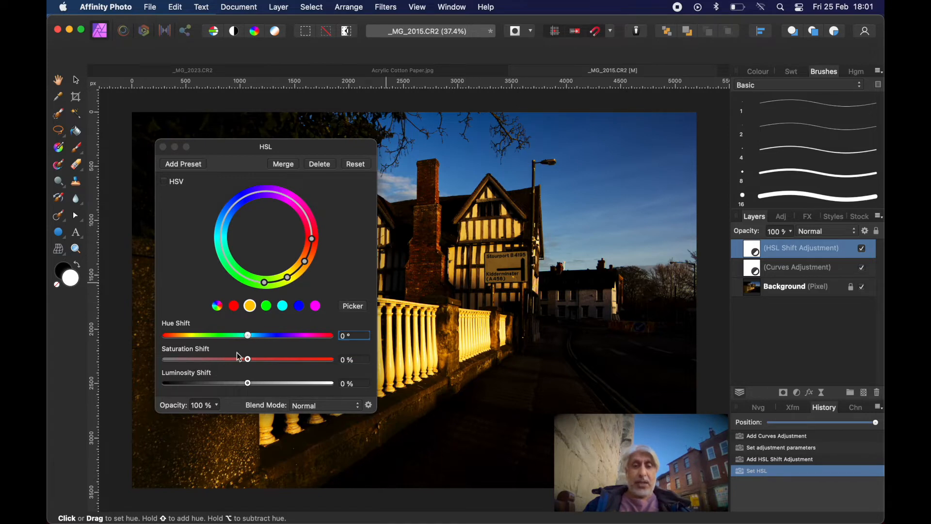
For the sampled yellow range, keep hue shift at 0° and set saturation shift to 17% and luminosity shift to 10%.
mouse_move(249, 338)
mouse_down()
mouse_move(266, 345)
mouse_move(245, 340)
mouse_up()
double_click(243, 336)
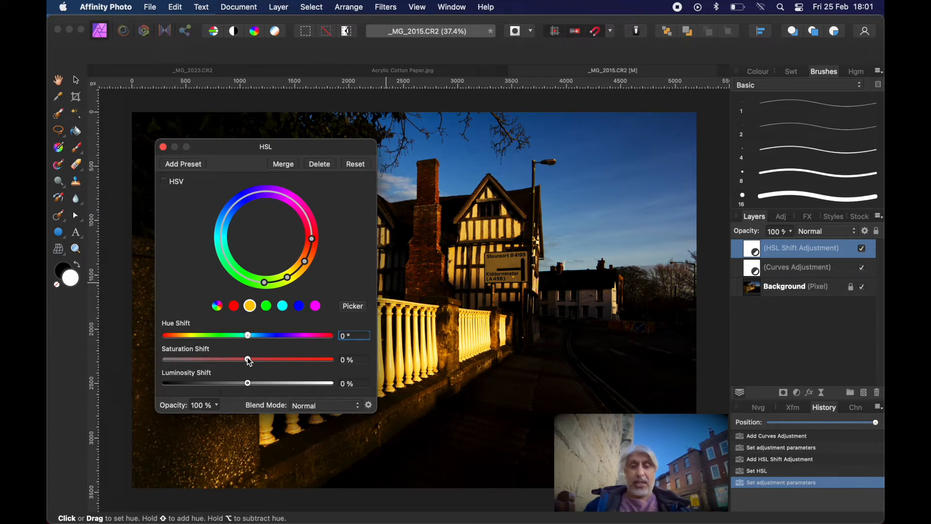
mouse_move(248, 362)
mouse_down()
mouse_move(206, 362)
mouse_move(263, 361)
mouse_up()
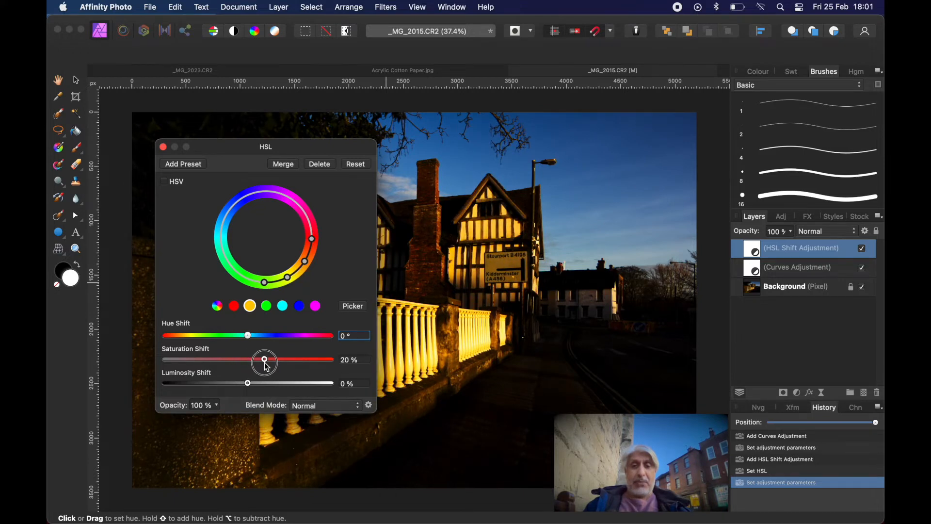
drag(263, 361, 257, 390)
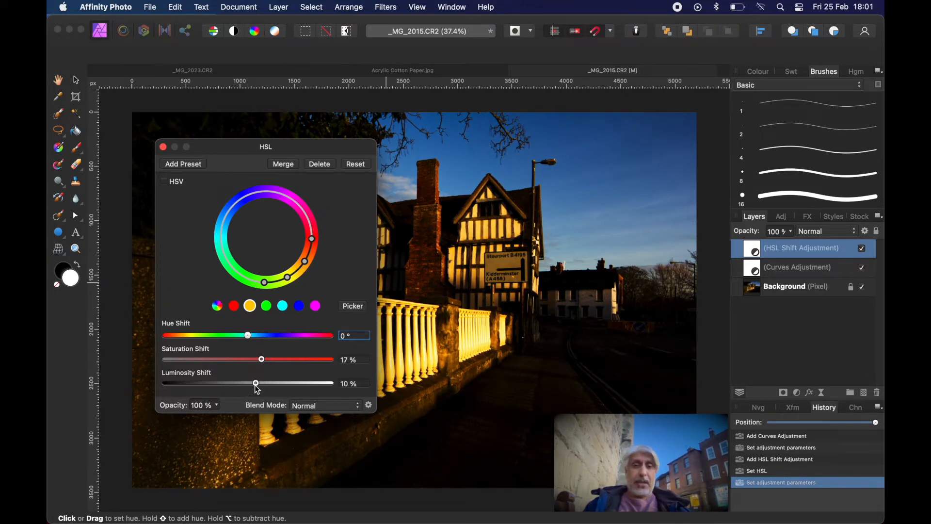
click(163, 147)
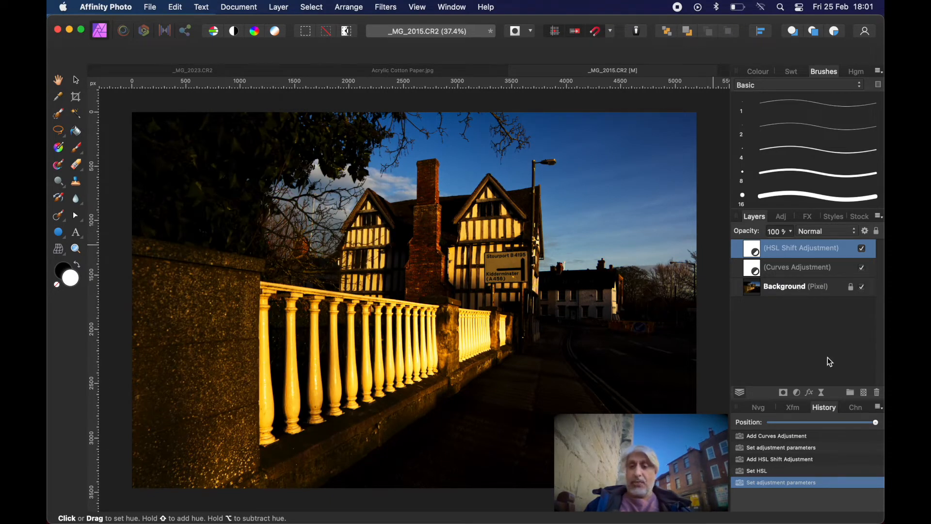
Add an Exposure adjustment above the HSL layer and set its exposure to about 1.161.
click(796, 392)
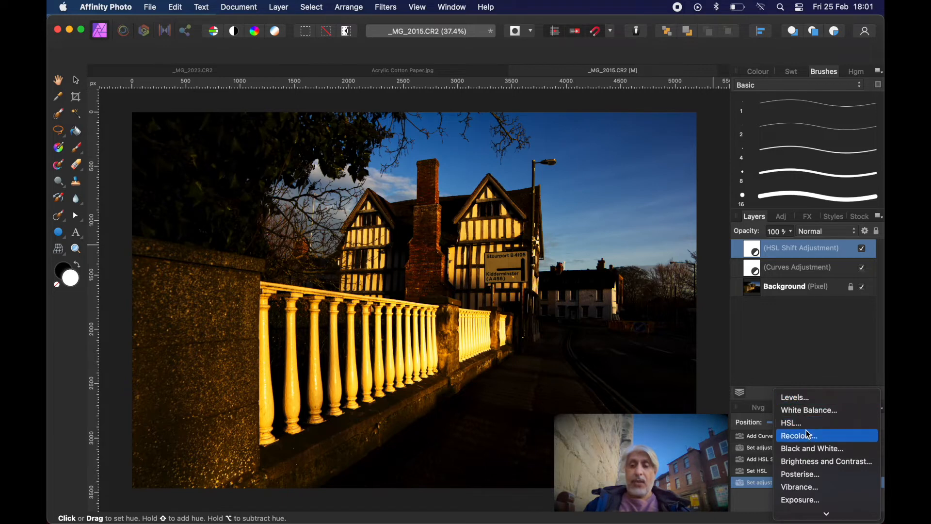
scroll(803, 419, down, 2)
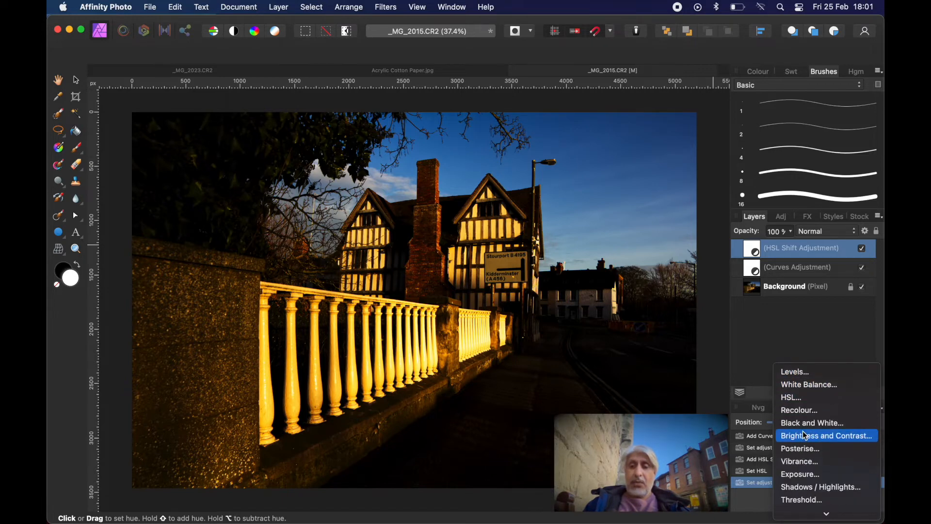
scroll(822, 439, down, 5)
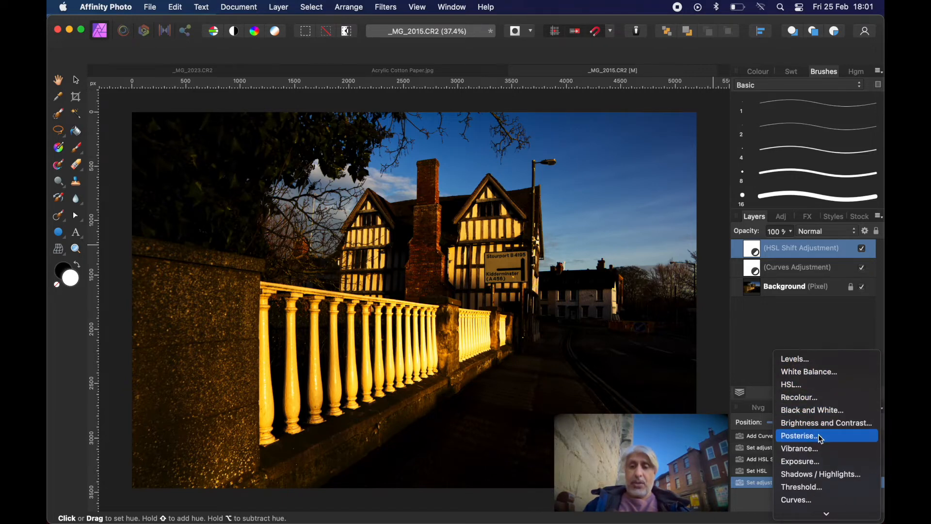
scroll(820, 436, down, 1)
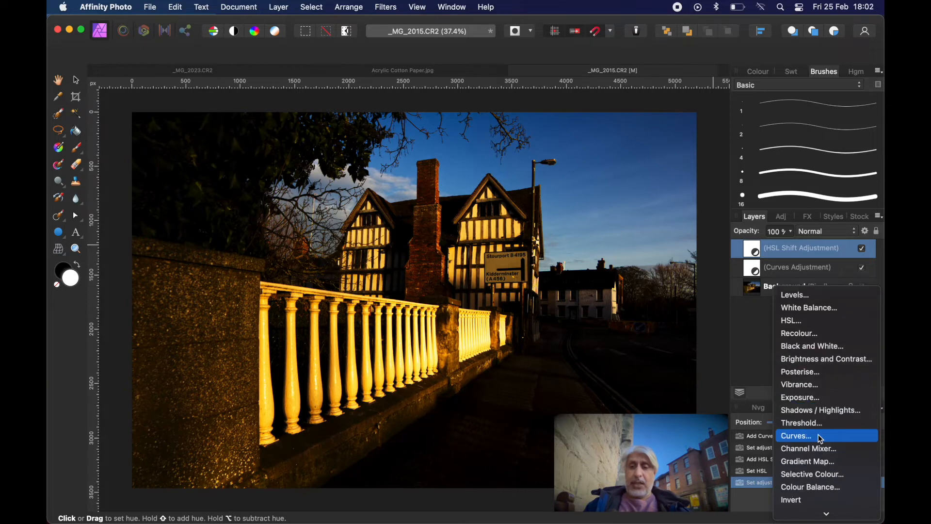
click(801, 397)
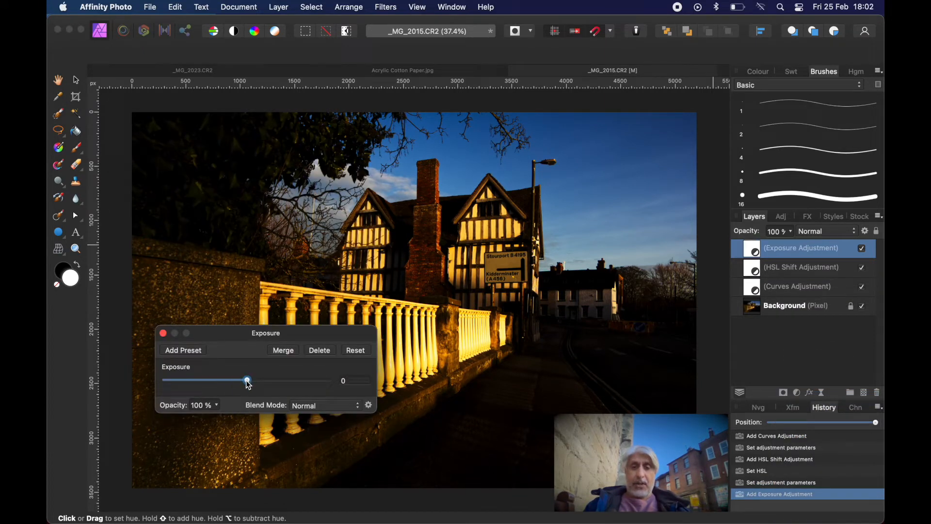
mouse_move(246, 382)
mouse_down()
mouse_move(270, 386)
mouse_move(236, 389)
mouse_move(258, 392)
mouse_up()
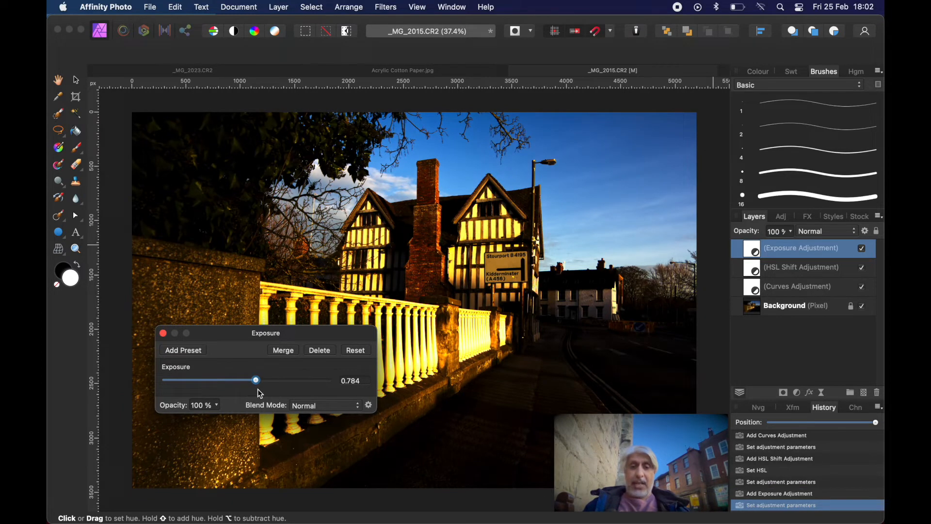
drag(256, 382, 262, 387)
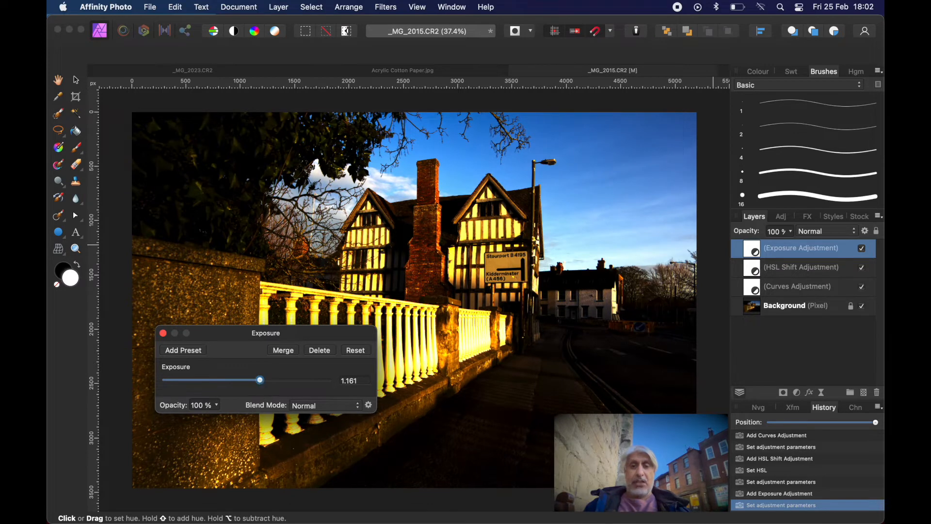
click(164, 333)
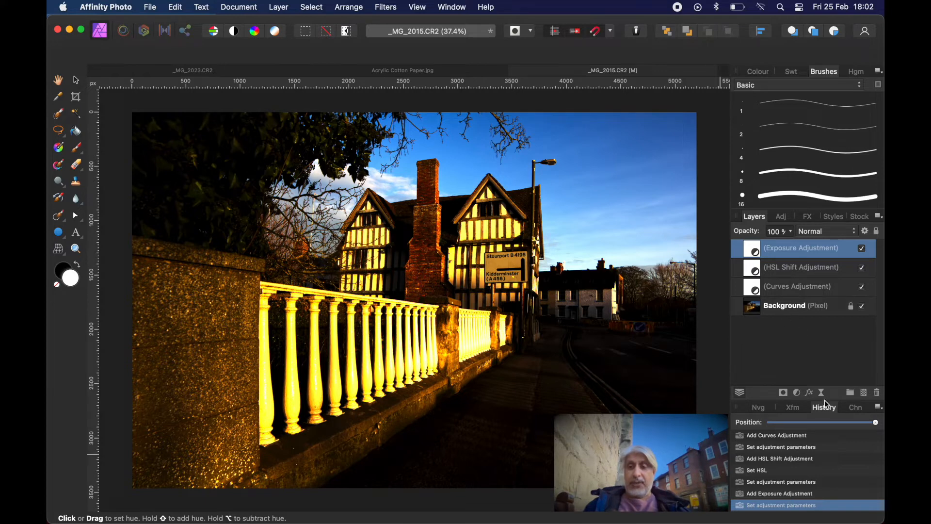
Add a Shadows / Highlights adjustment with shadows at -72% and highlights at -5%.
click(798, 394)
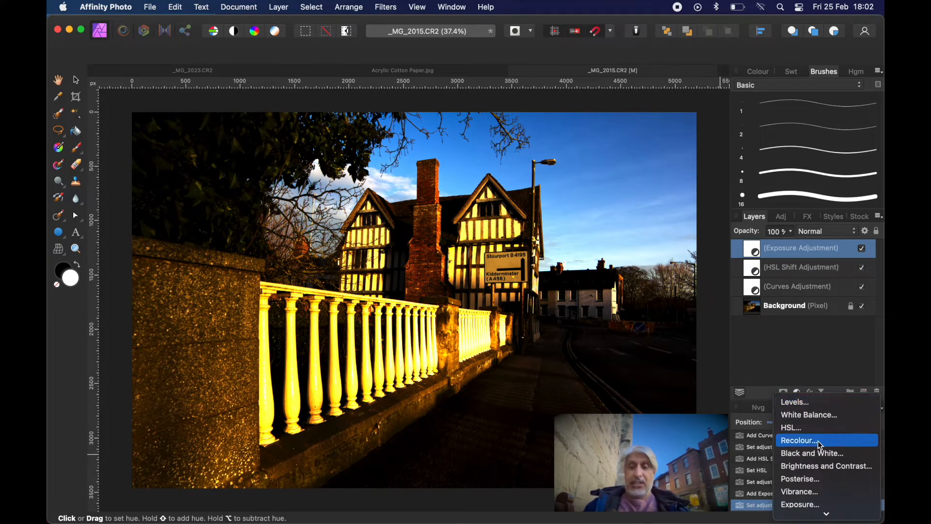
scroll(819, 444, down, 5)
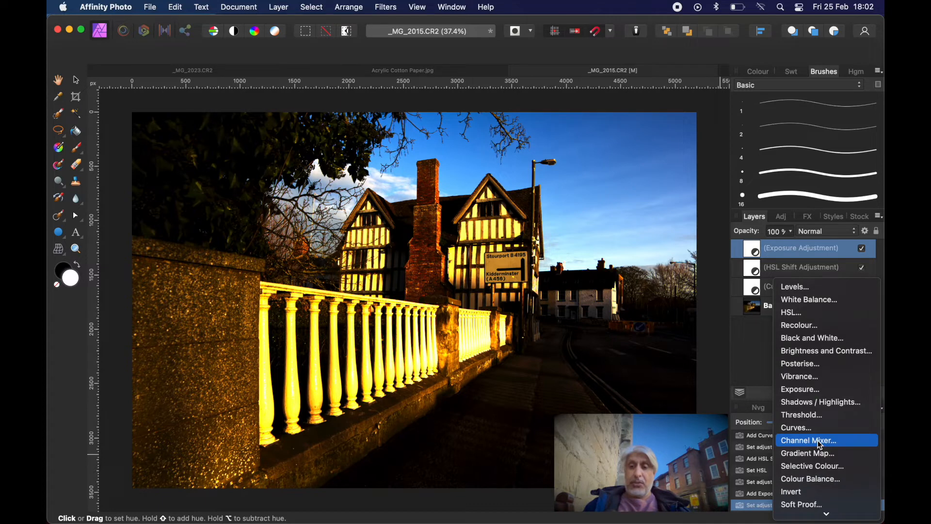
scroll(820, 444, down, 2)
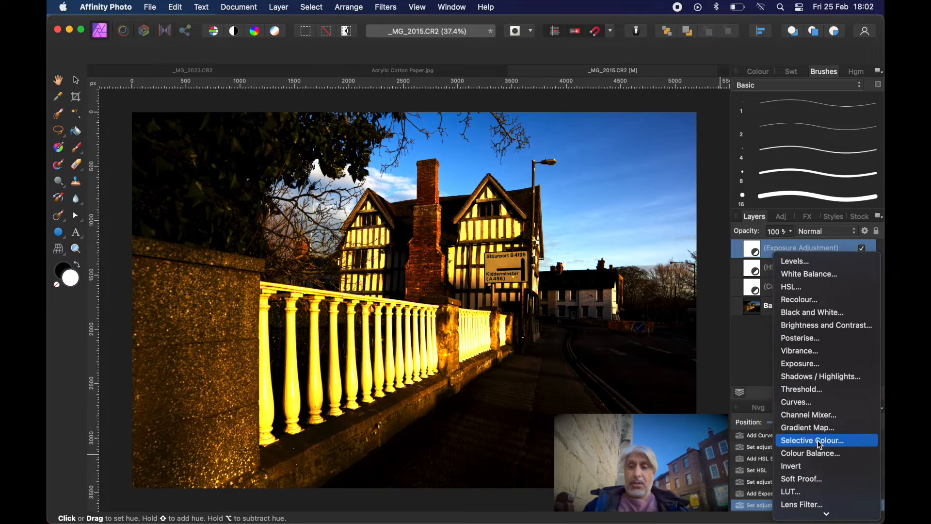
scroll(820, 445, down, 2)
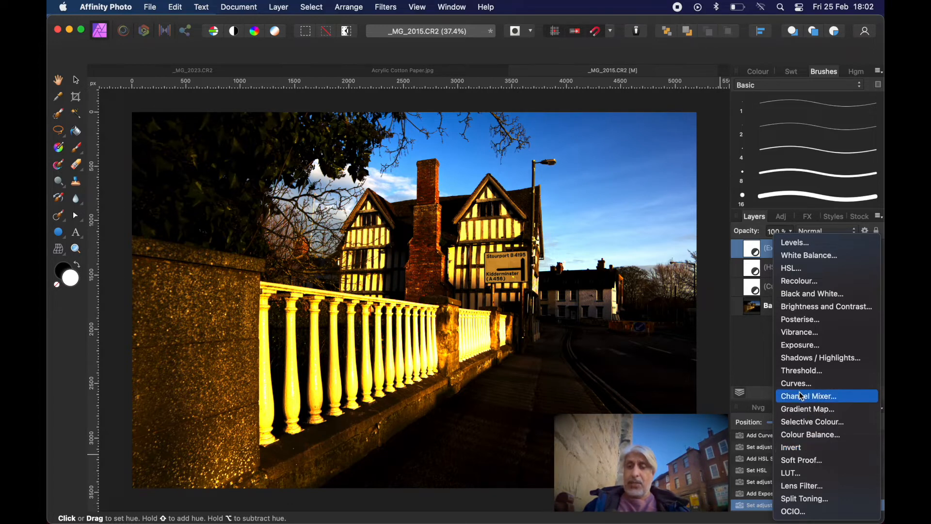
click(805, 357)
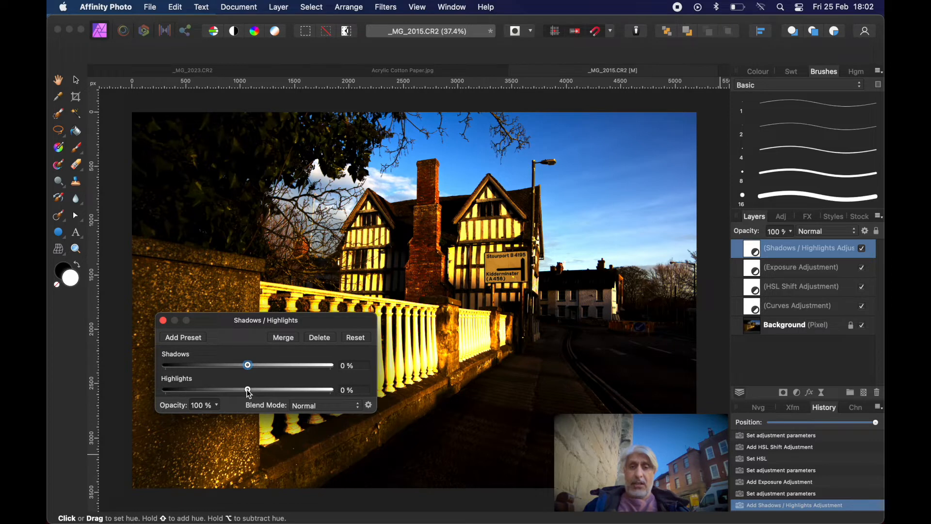
mouse_move(249, 391)
mouse_down()
mouse_move(231, 391)
mouse_move(246, 391)
mouse_up()
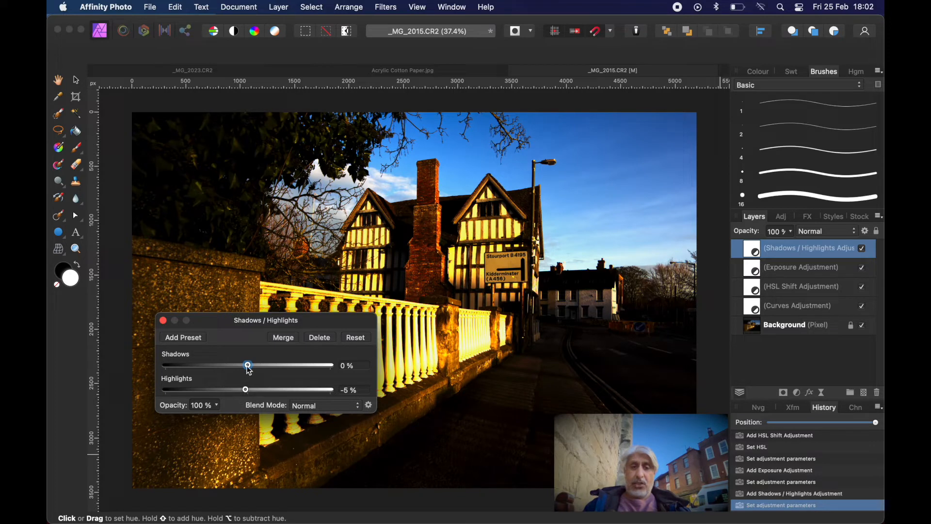
drag(250, 370, 219, 373)
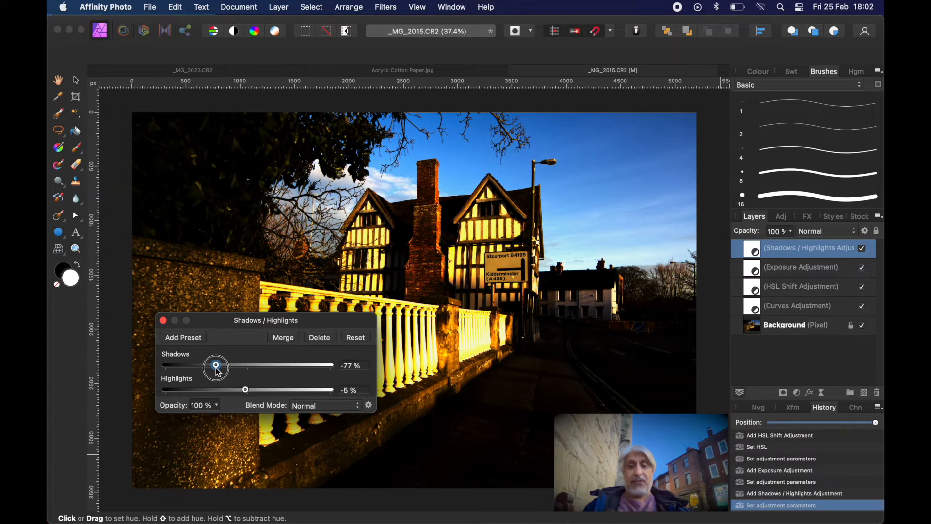
click(163, 320)
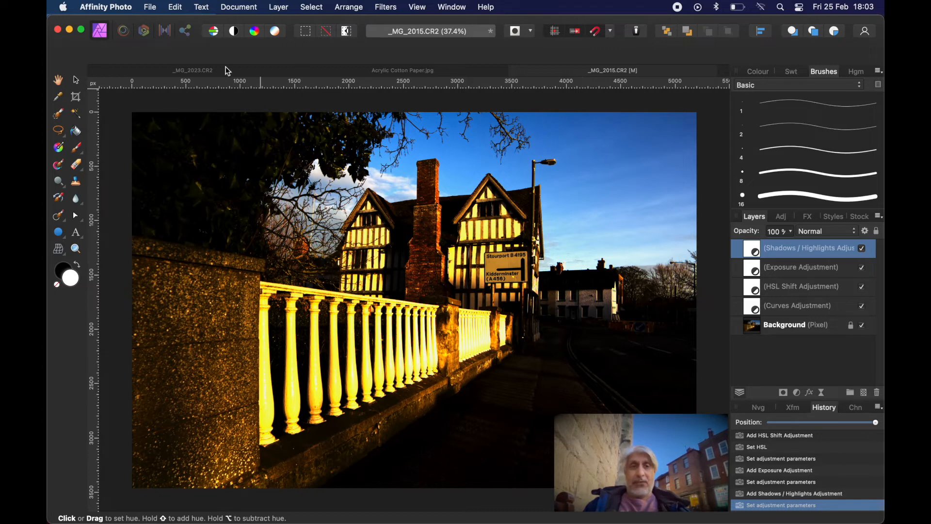
Browse to the Borders Paint Styles folder inside Pictures to choose a border image to open.
click(151, 11)
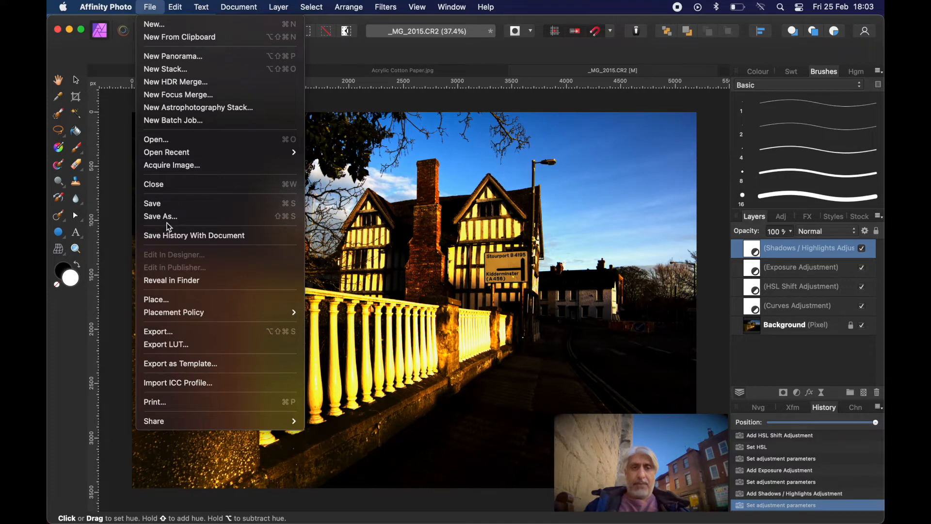
click(162, 140)
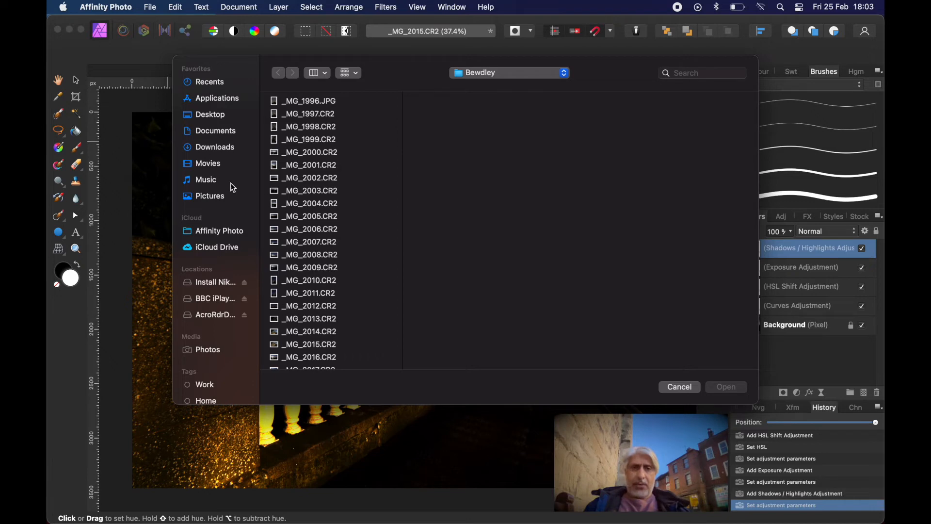
click(204, 198)
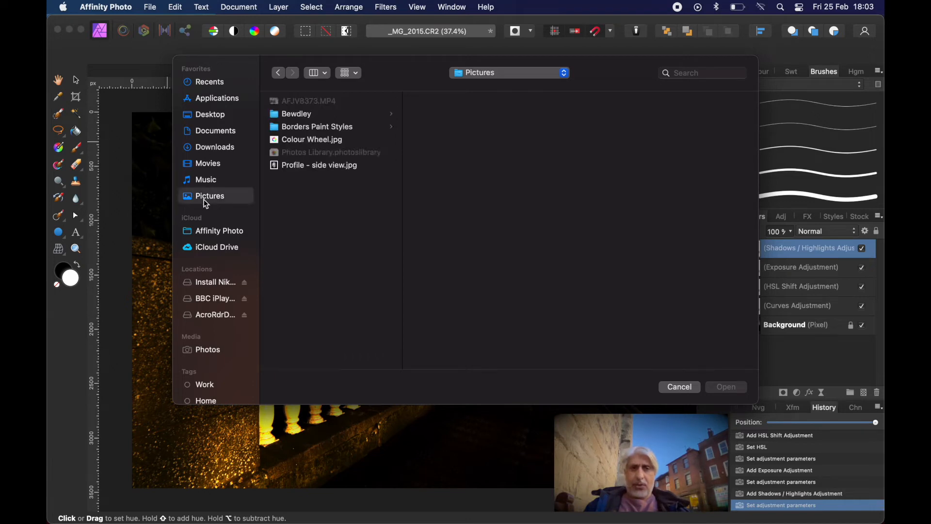
click(294, 128)
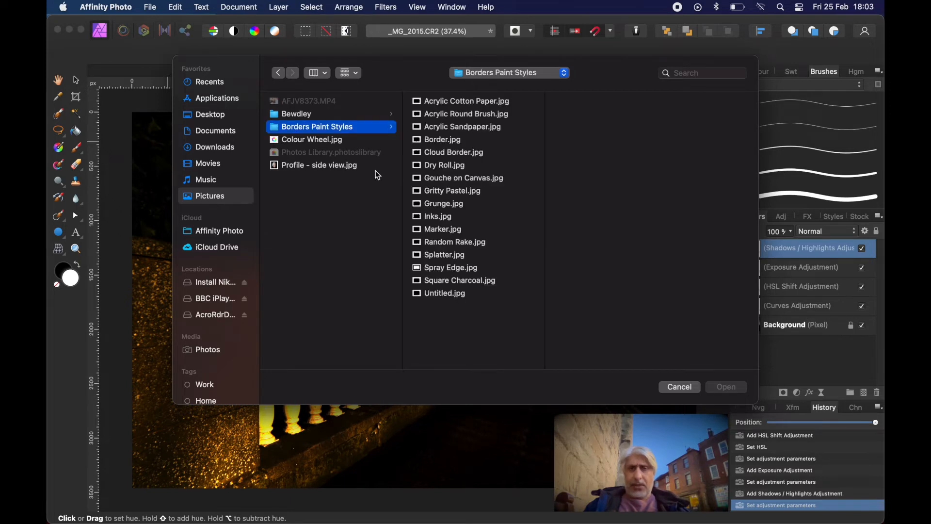
Preview several painted border styles, from Acrylic Cotton Paper through Dry Roll, and open Gouche on Canvas.jpg.
click(439, 103)
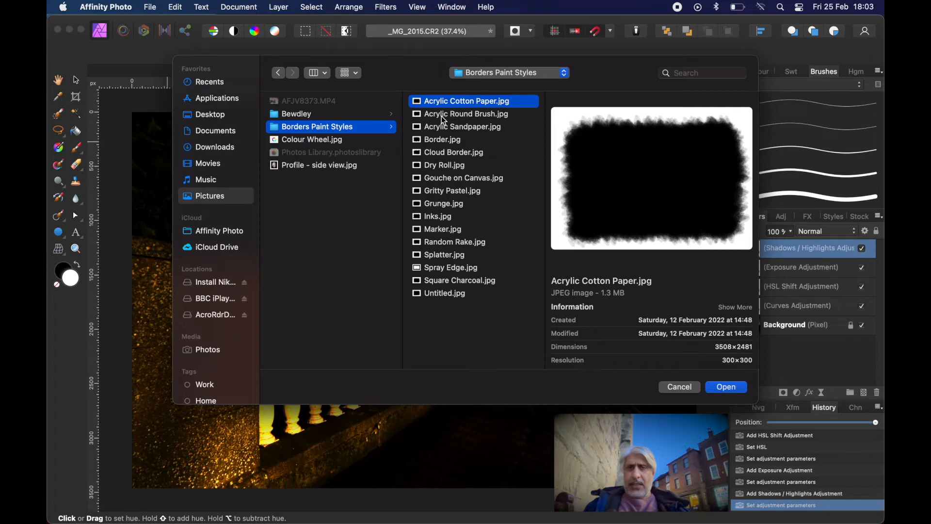
click(442, 114)
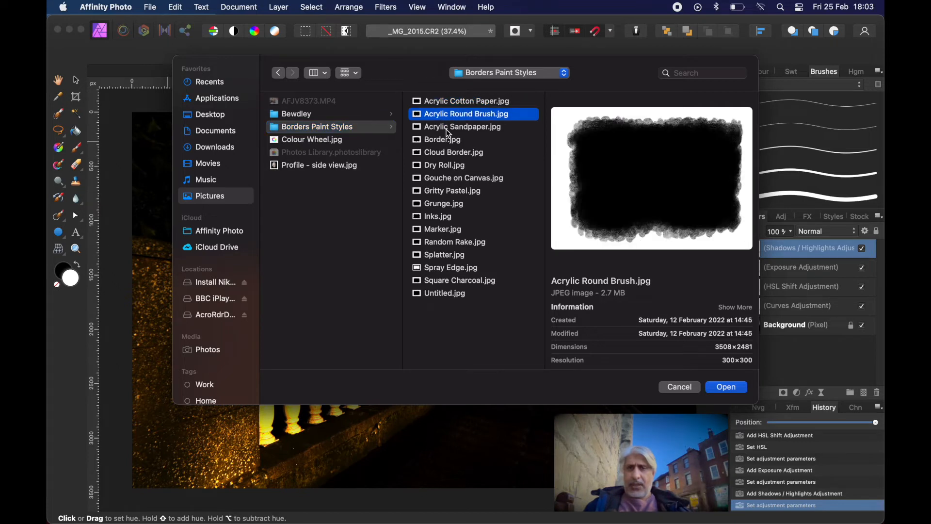
click(448, 130)
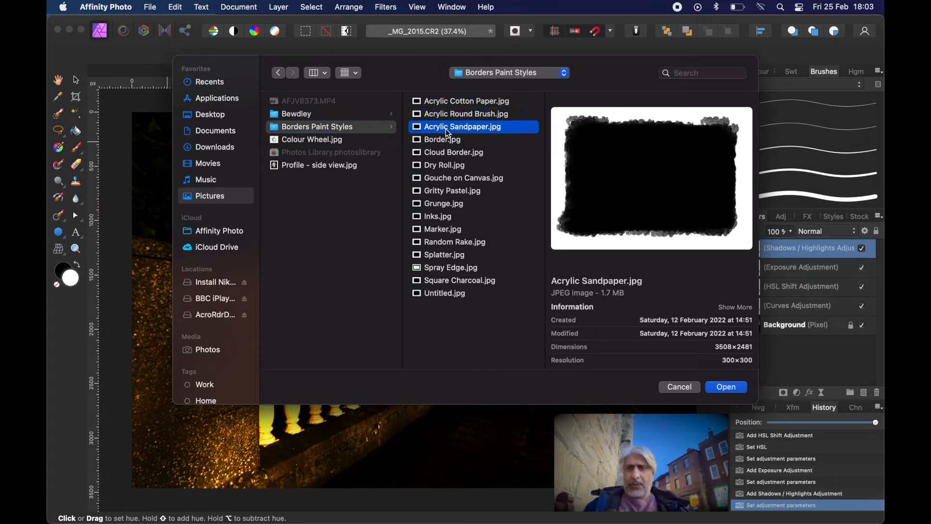
click(443, 154)
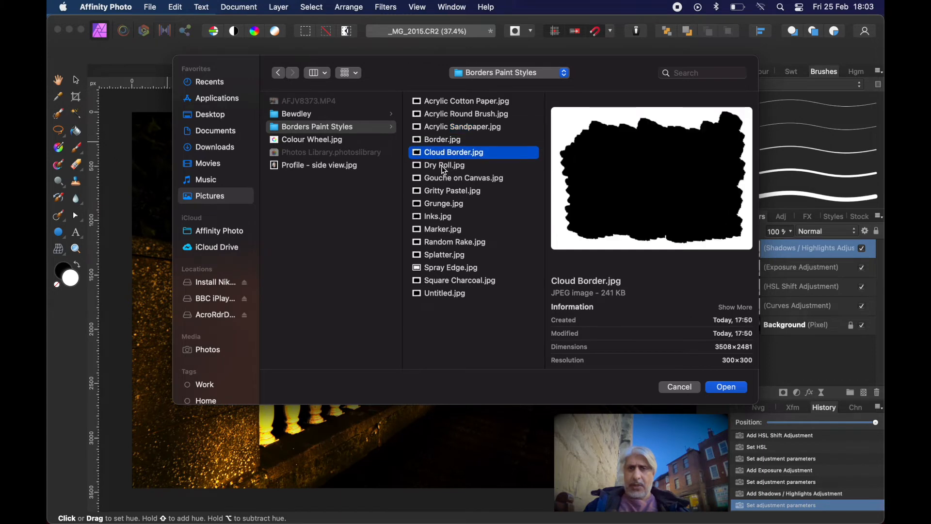
click(443, 168)
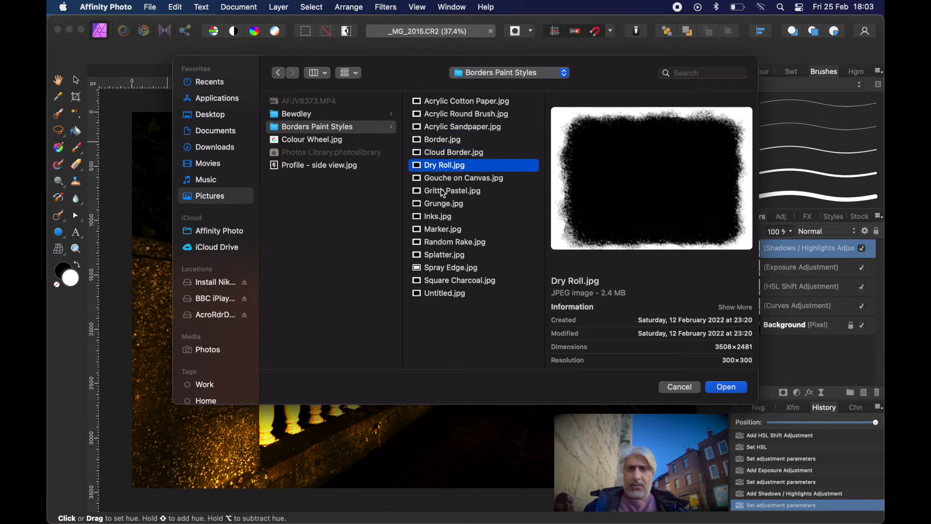
click(442, 179)
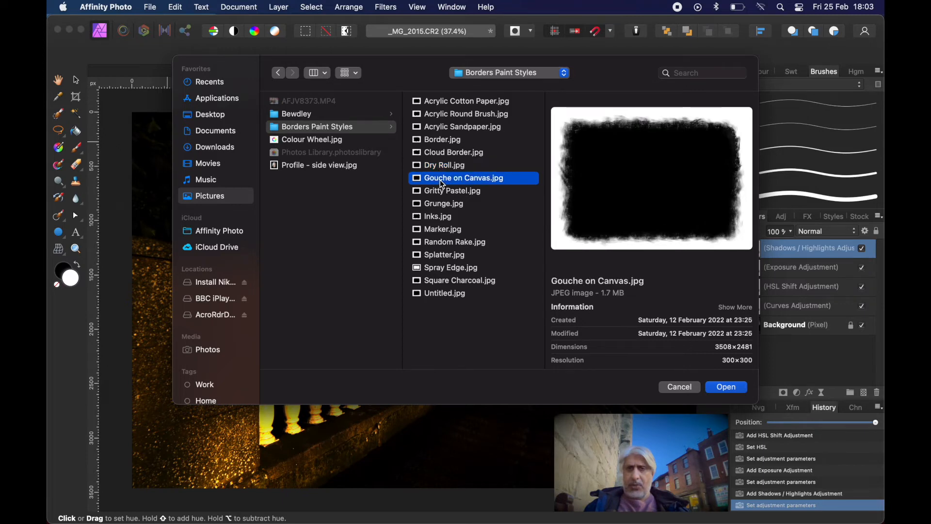
click(726, 391)
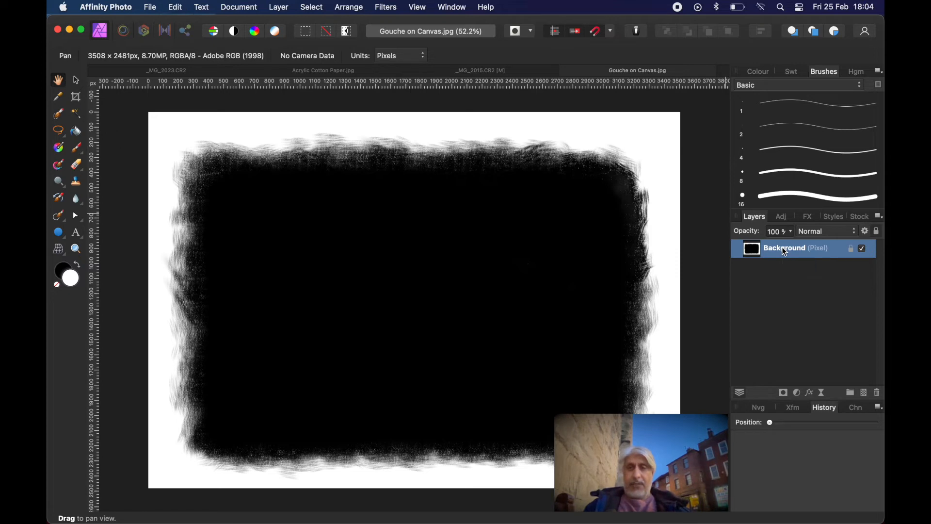
Copy the Gouche on Canvas border and paste it as the uppermost layer of _MG_2015.CR2.
click(159, 75)
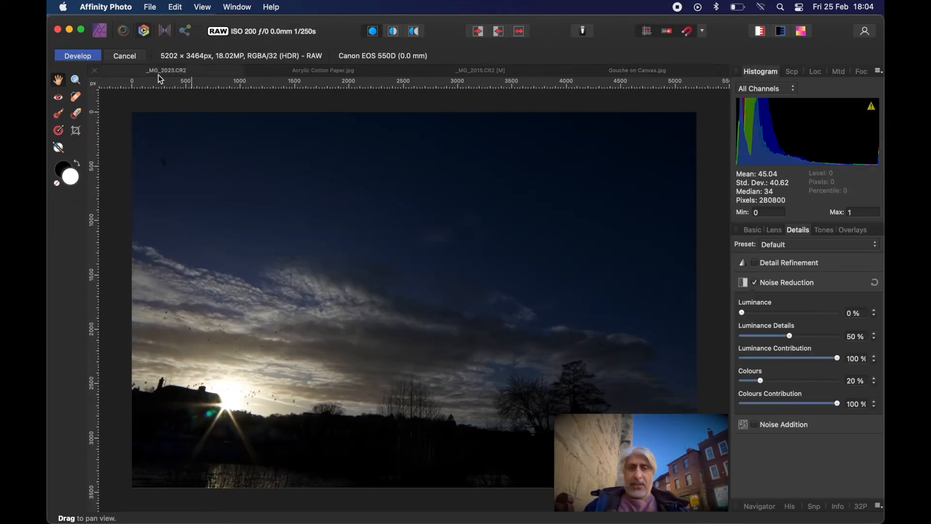
click(284, 70)
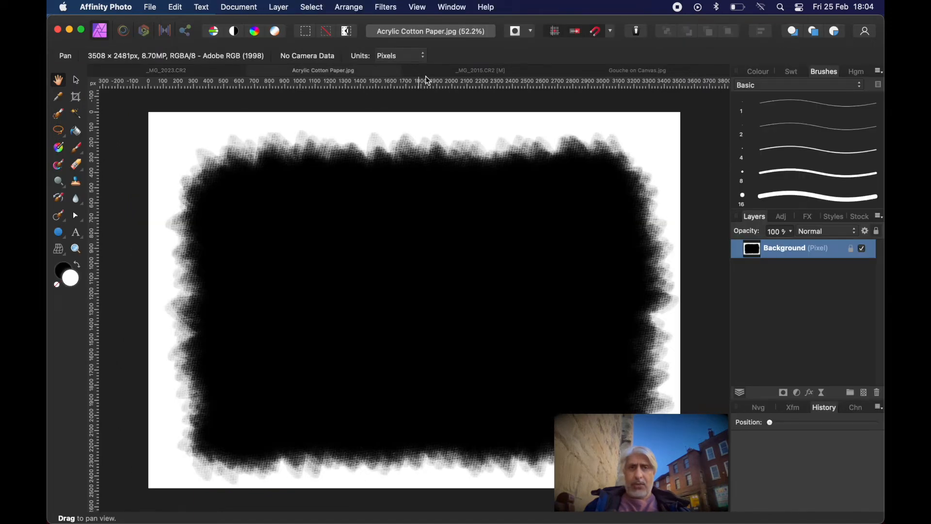
click(439, 73)
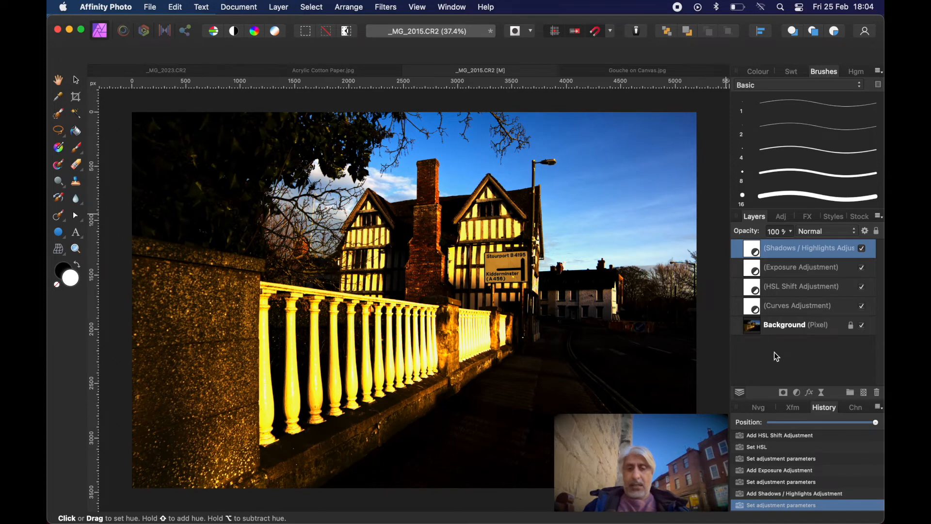
key(super+v)
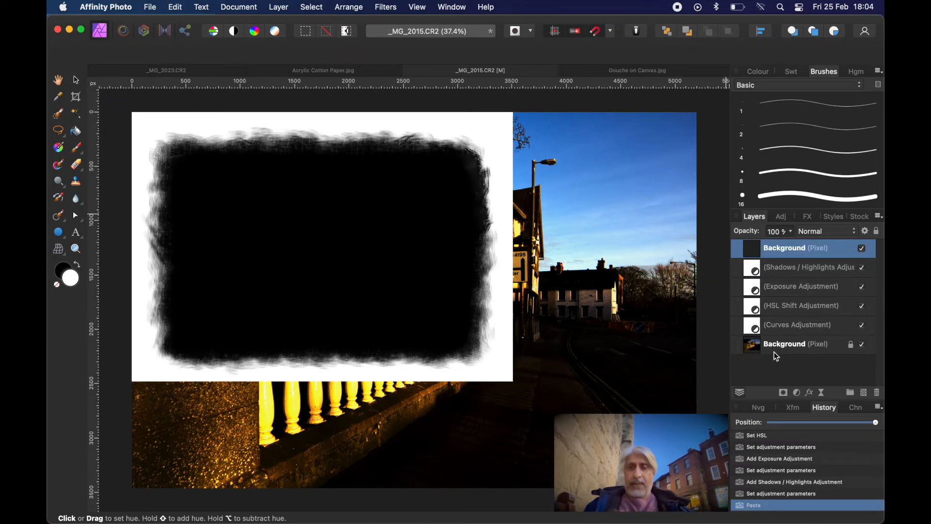
Scale the pasted border proportionally to the photo's full height and widen it to the photo's far edge.
scroll(572, 344, down, 3)
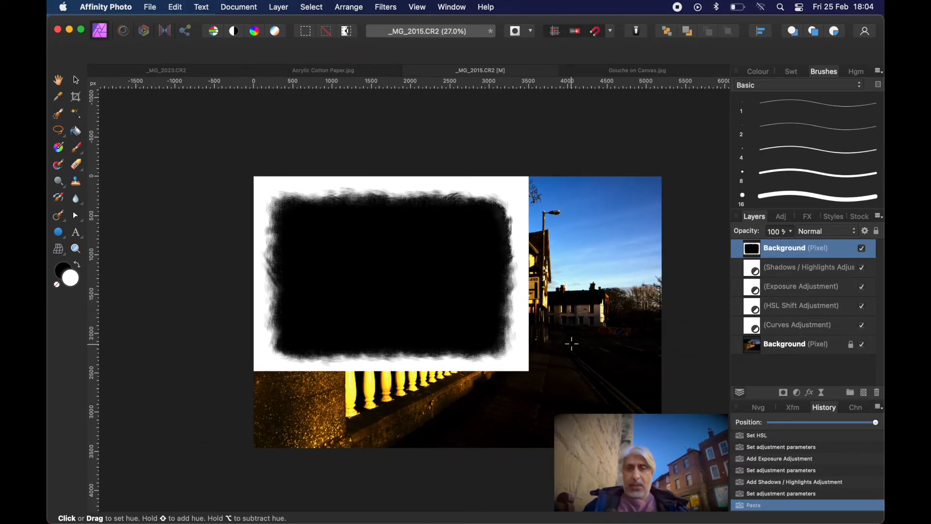
click(75, 81)
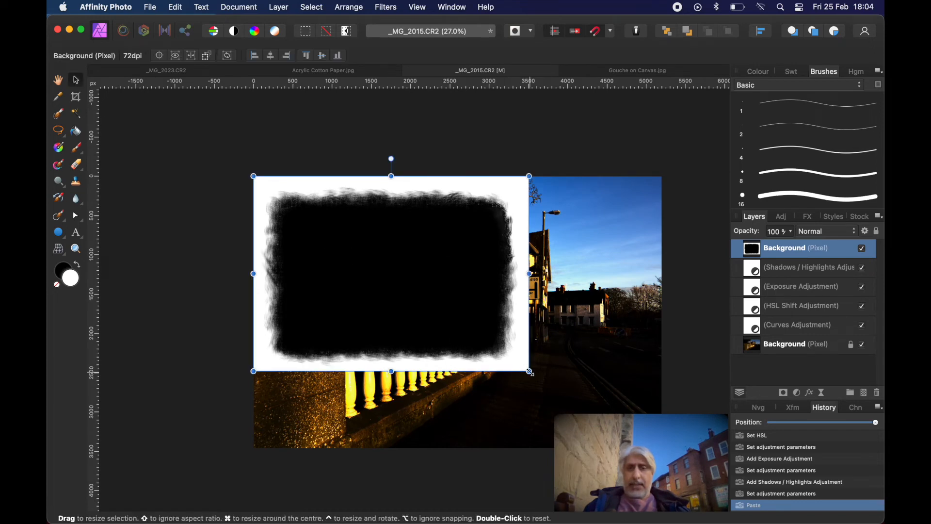
drag(530, 371, 639, 448)
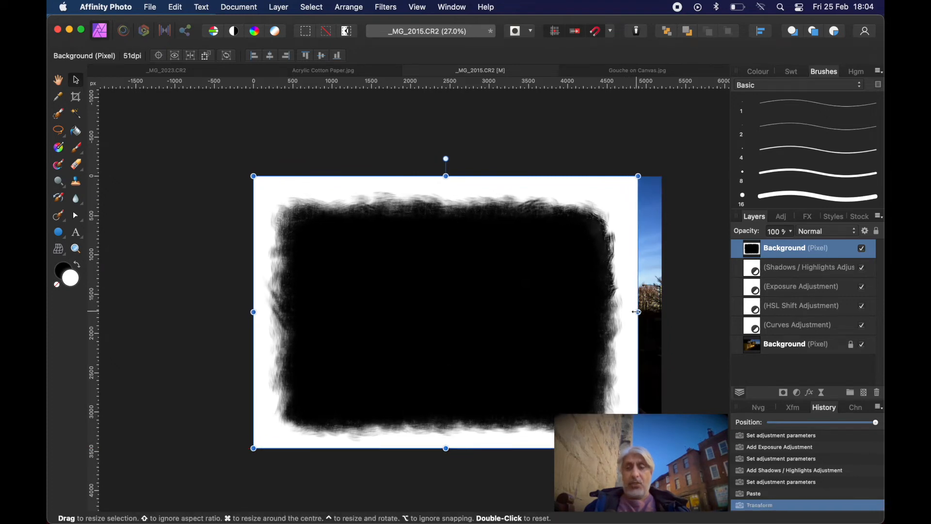
drag(637, 312, 661, 314)
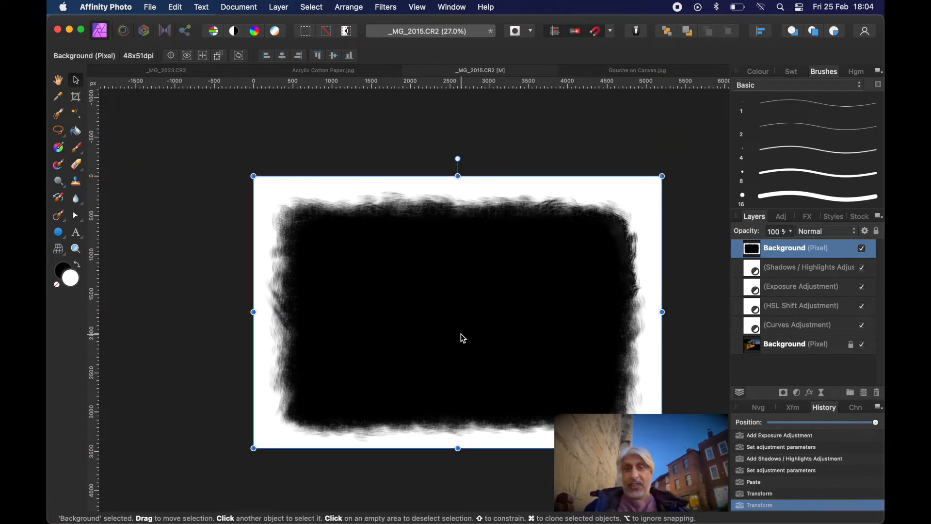
Stretch all four sides of the border slightly beyond the edges of the photo.
drag(459, 176, 459, 170)
drag(459, 449, 460, 454)
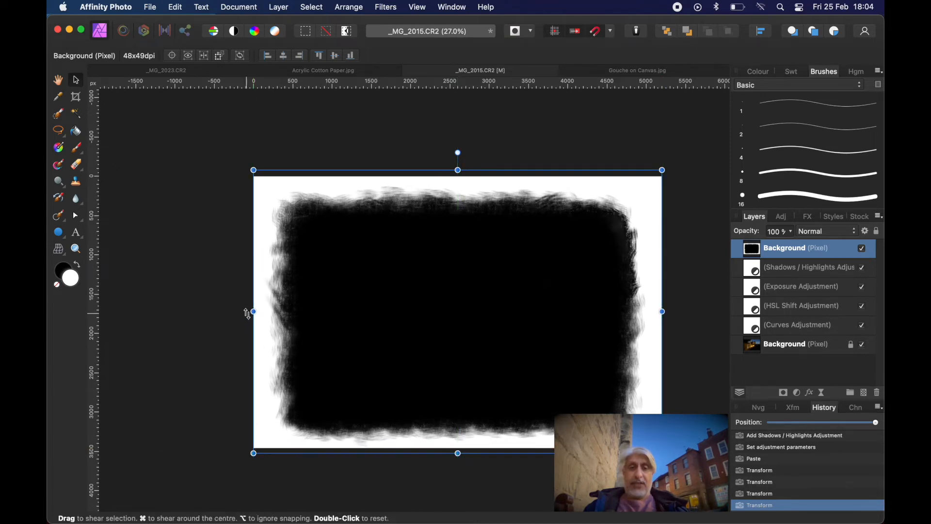
drag(252, 312, 248, 312)
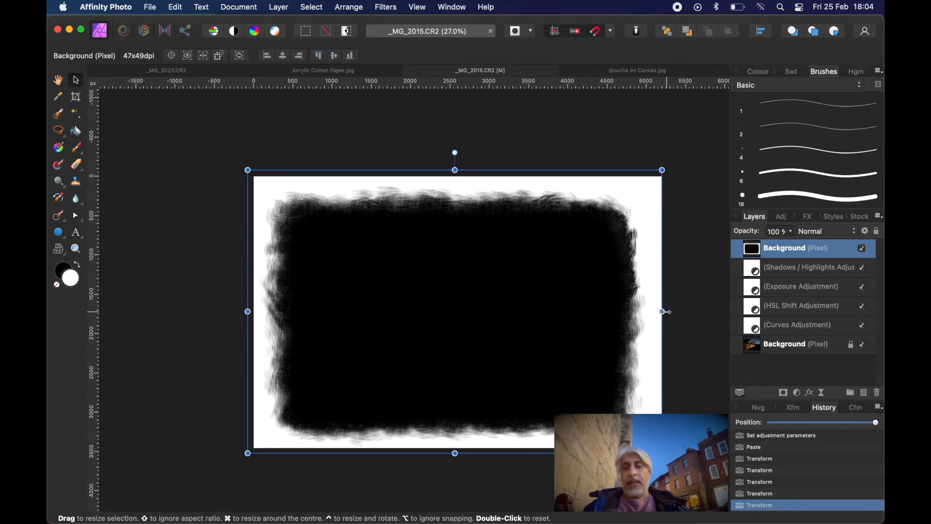
drag(664, 312, 671, 312)
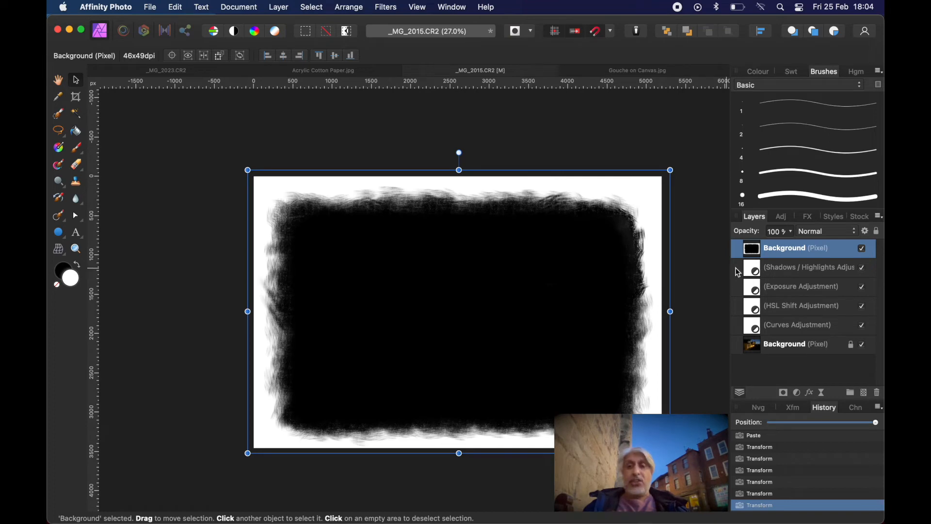
Set the border layer's blend mode to Screen and inspect its painted edge over the sky.
click(853, 237)
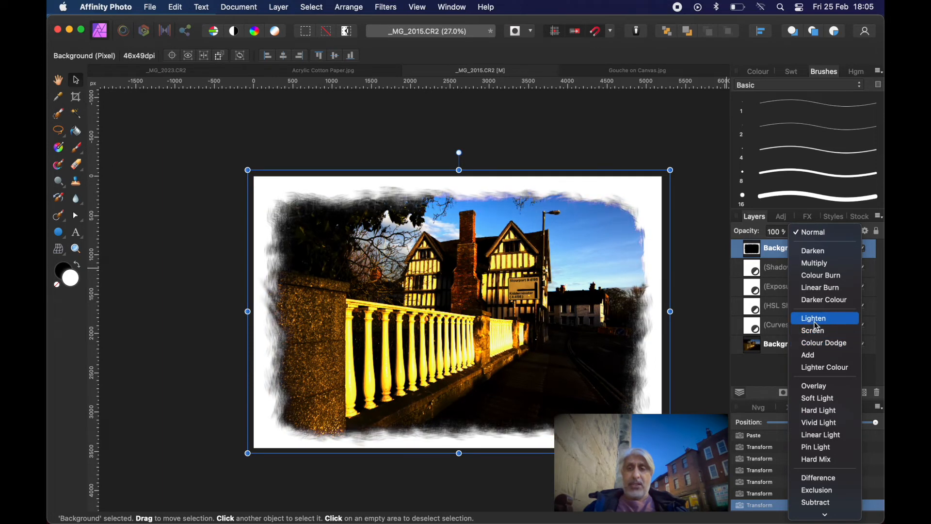
click(817, 330)
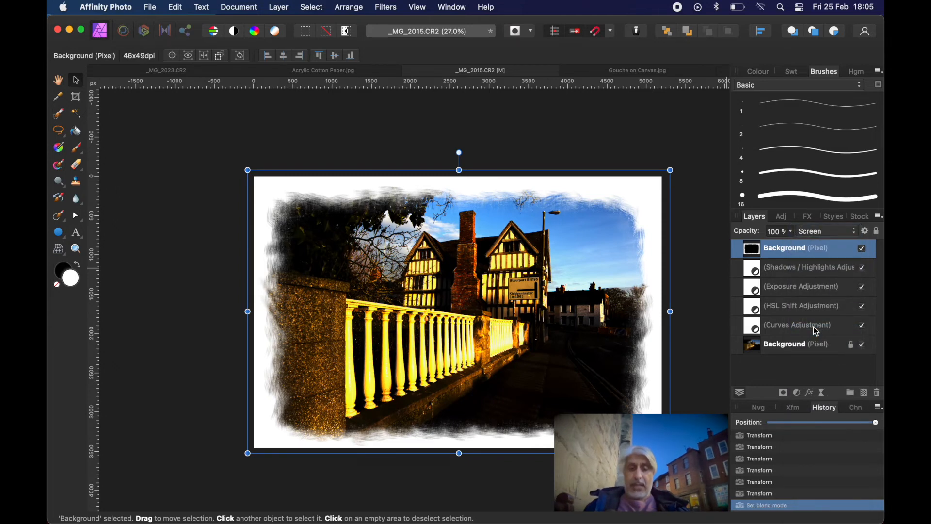
key(super+0)
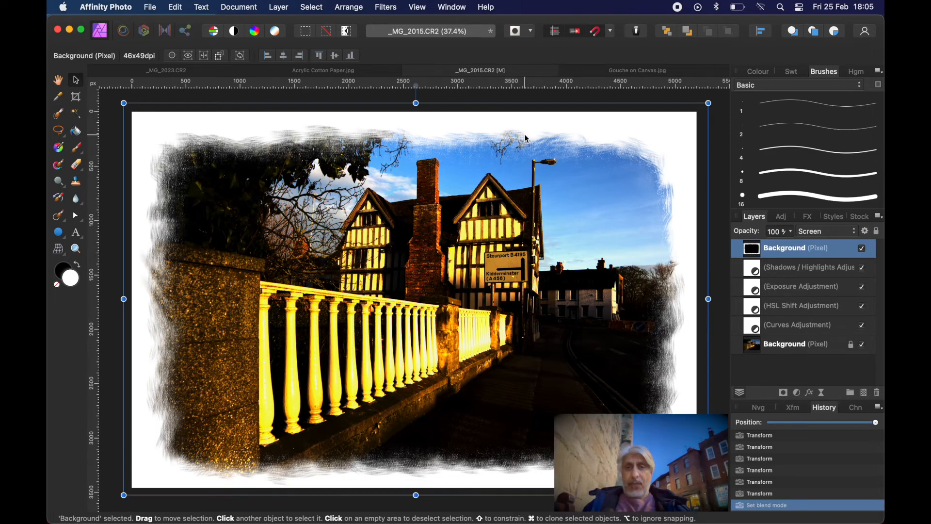
scroll(525, 134, up, 10)
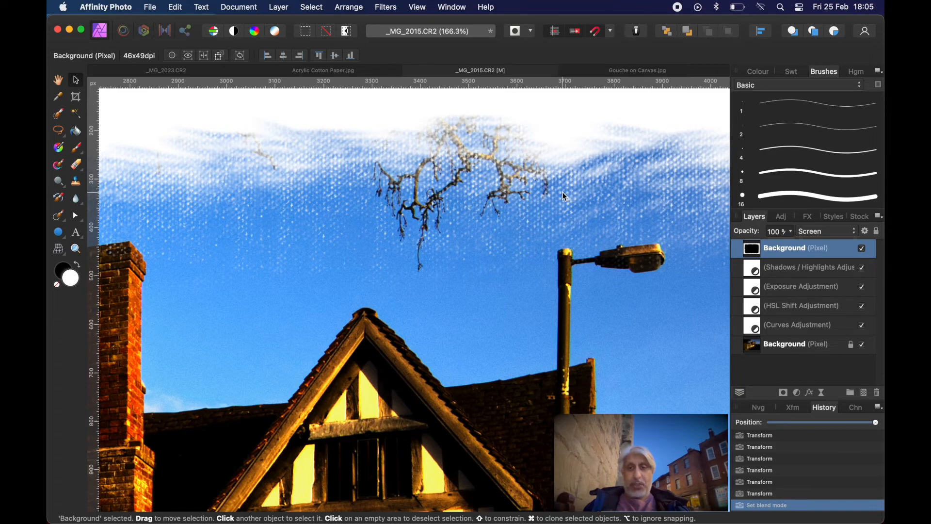
scroll(564, 195, down, 6)
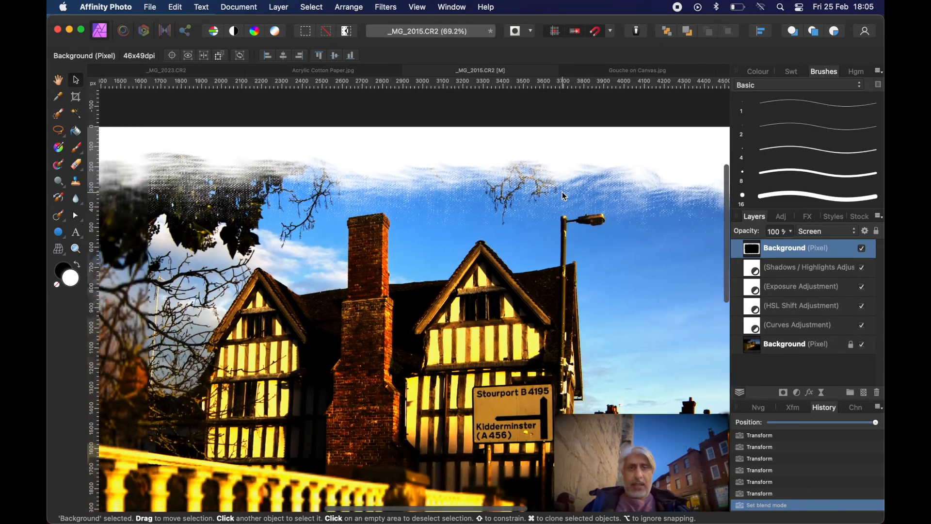
scroll(564, 195, down, 5)
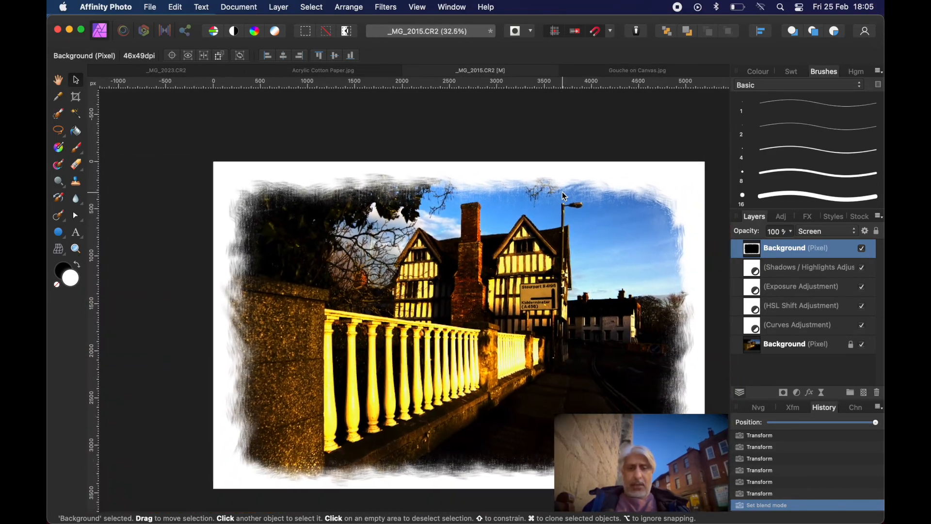
scroll(564, 196, up, 1)
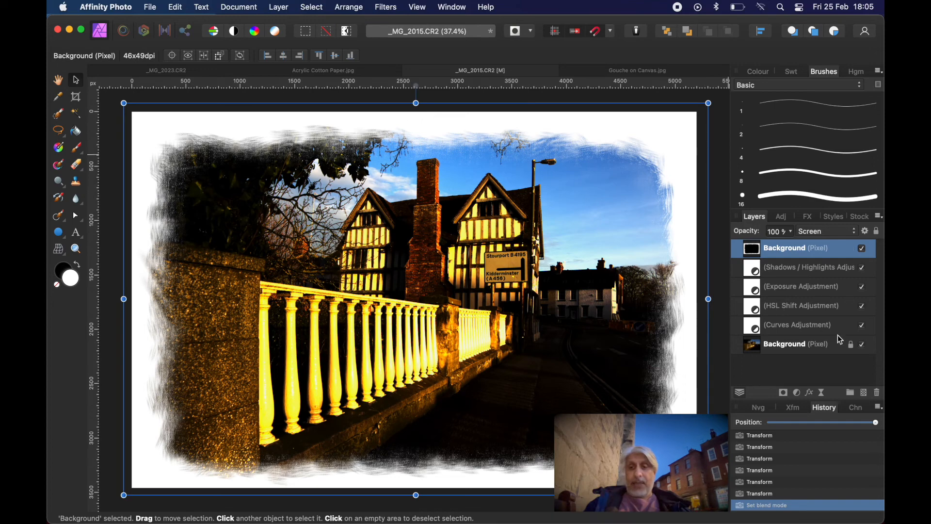
Deselect the border layer, and review the edit history by rolling back a few states and returning to the latest one.
click(812, 369)
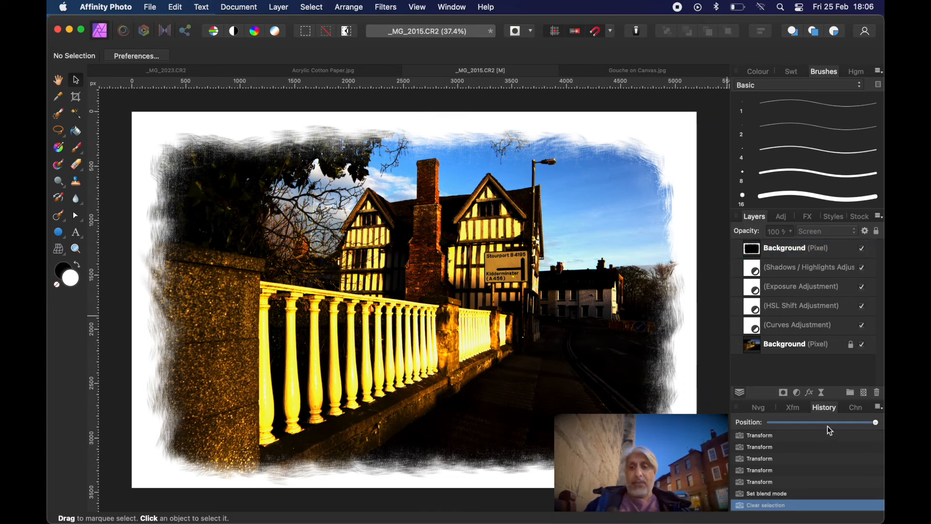
click(805, 424)
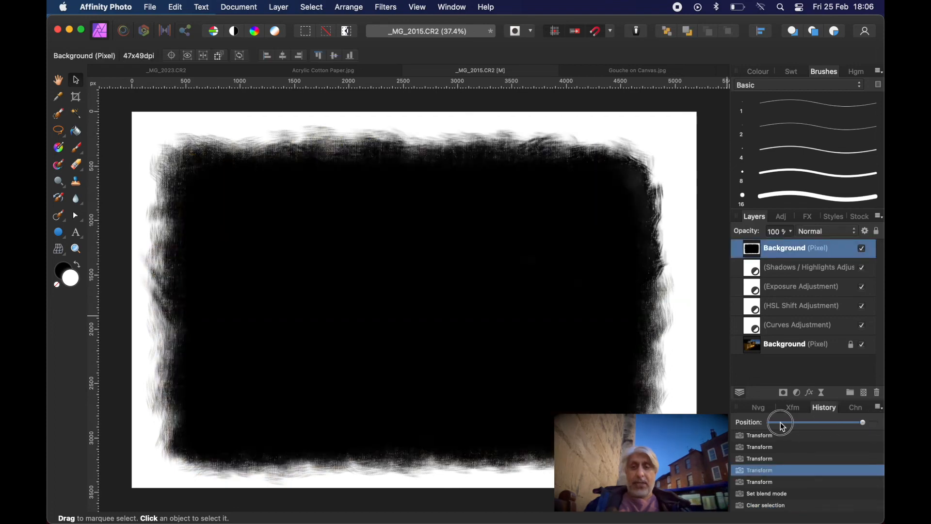
drag(807, 425, 879, 422)
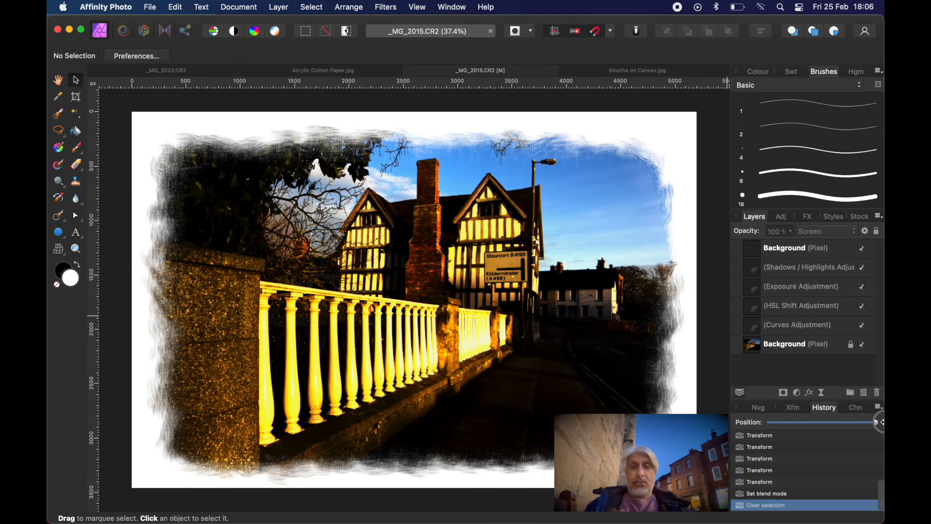